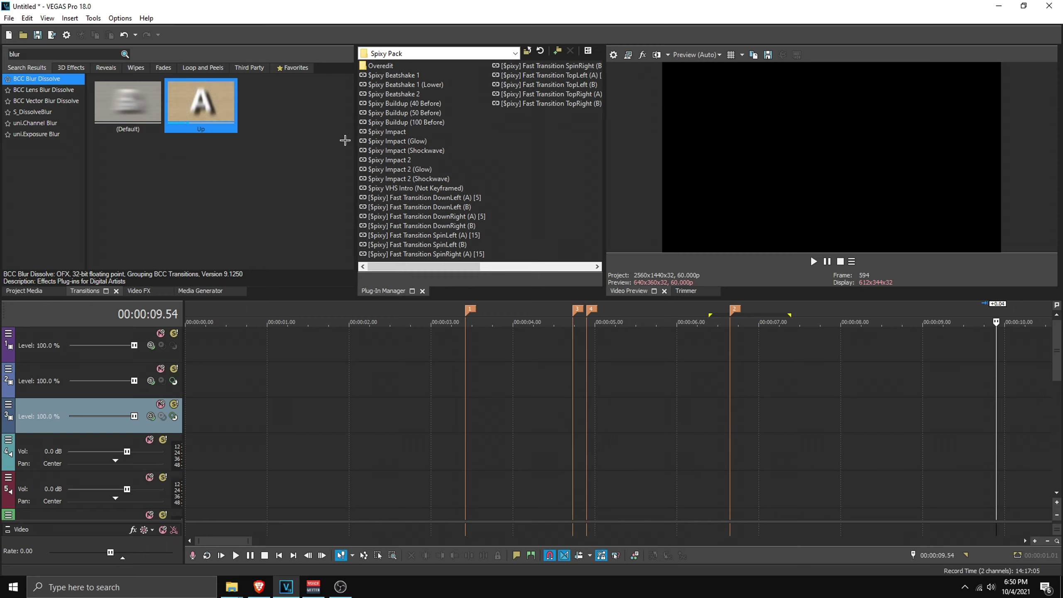
- Set GPU acceleration of video processing to Off in the video preferences and save them
{"action": "left_click", "coordinate": [120, 18]}
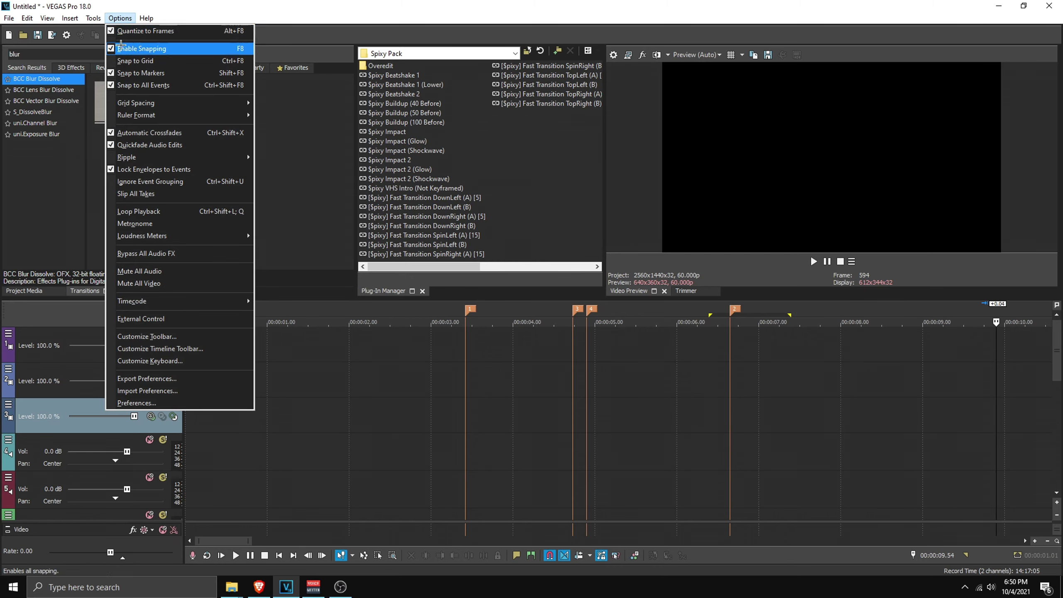
{"action": "left_click", "coordinate": [128, 403]}
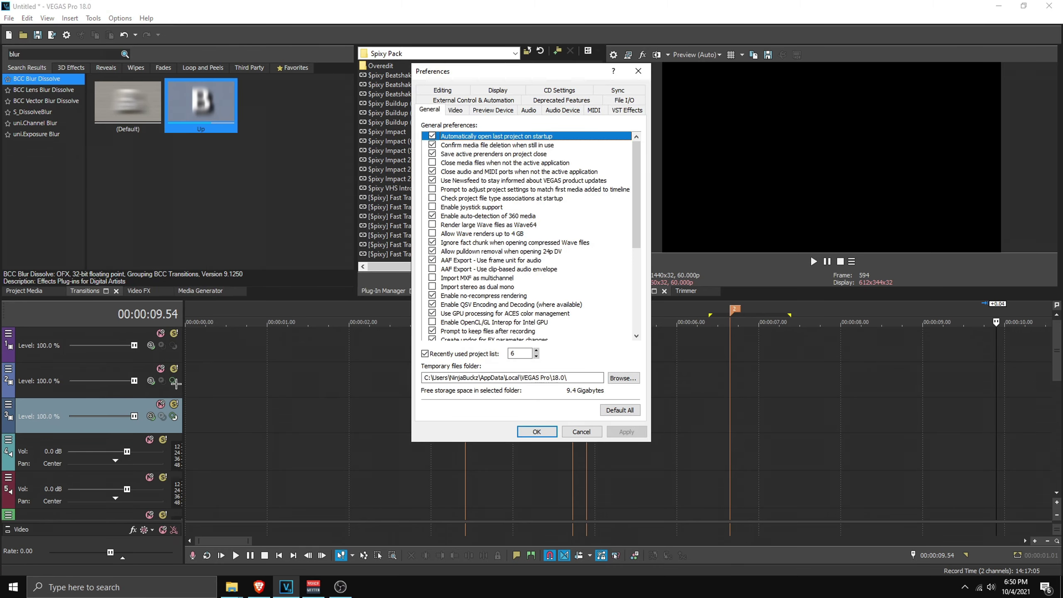
{"action": "left_click", "coordinate": [454, 111]}
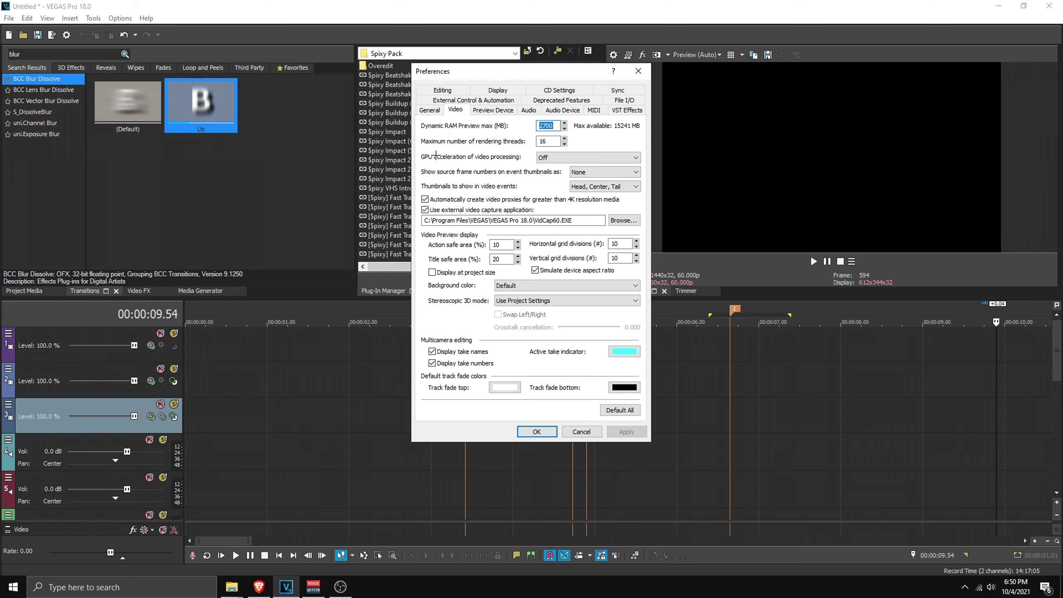
{"action": "left_click", "coordinate": [585, 158]}
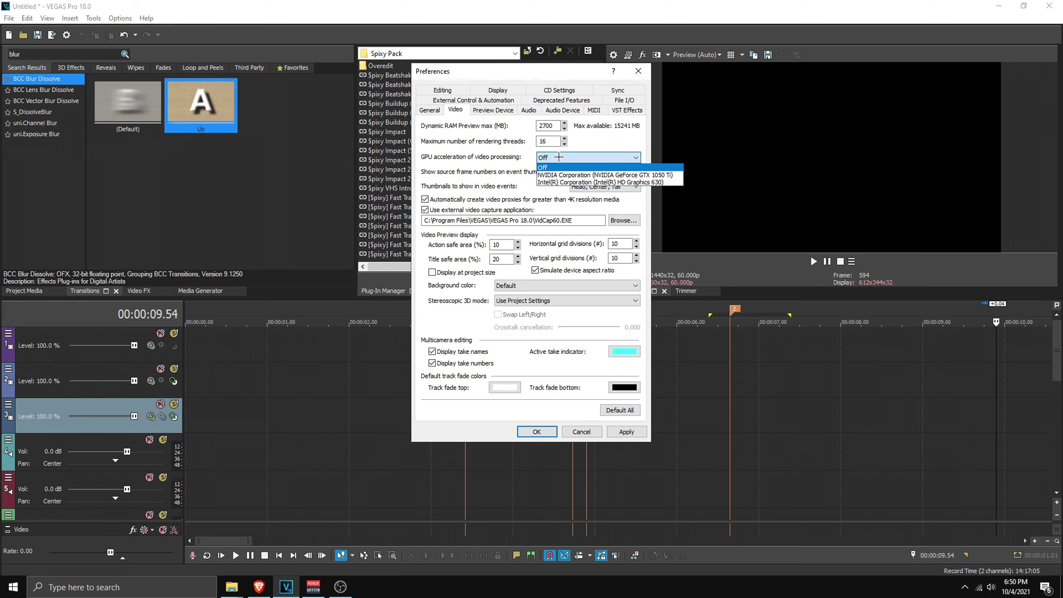
{"action": "left_click", "coordinate": [552, 167]}
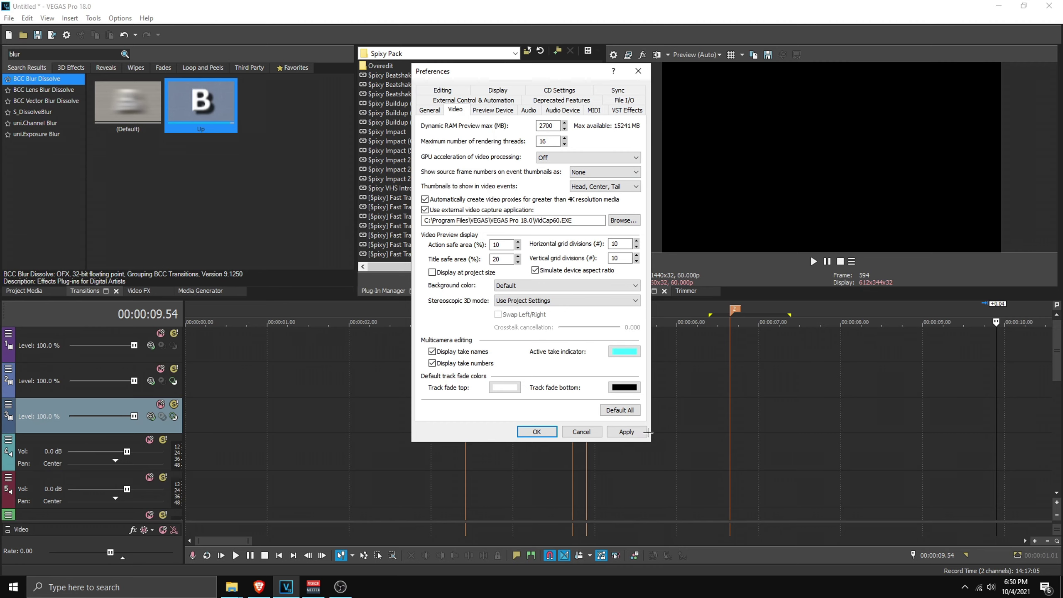
{"action": "left_click", "coordinate": [642, 432]}
{"action": "left_click", "coordinate": [548, 432]}
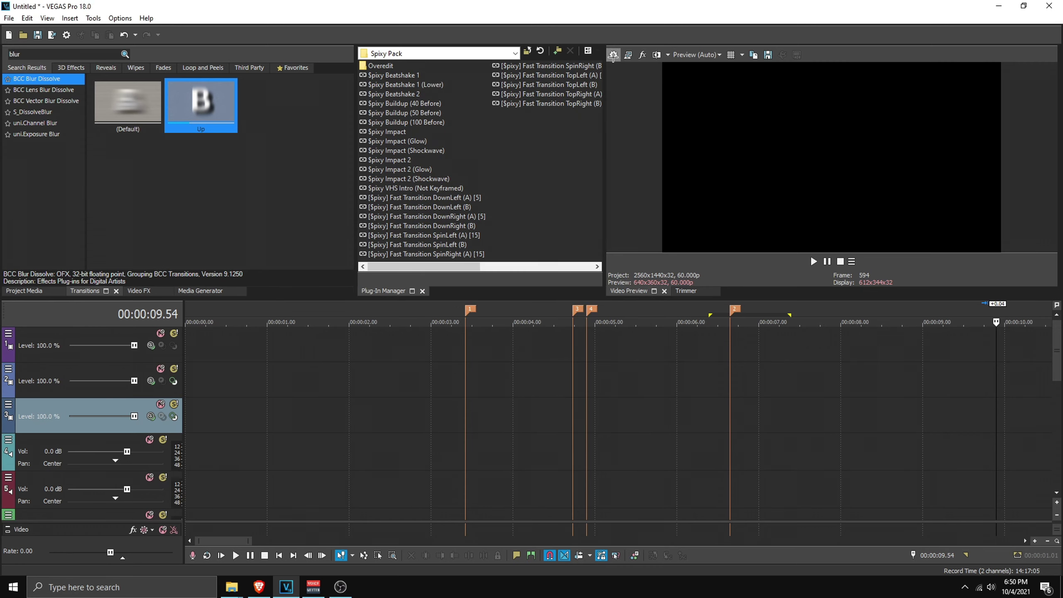
- Review the project's video and ruler properties, including frame rate, resolution and template, and accept them
{"action": "left_click", "coordinate": [613, 55]}
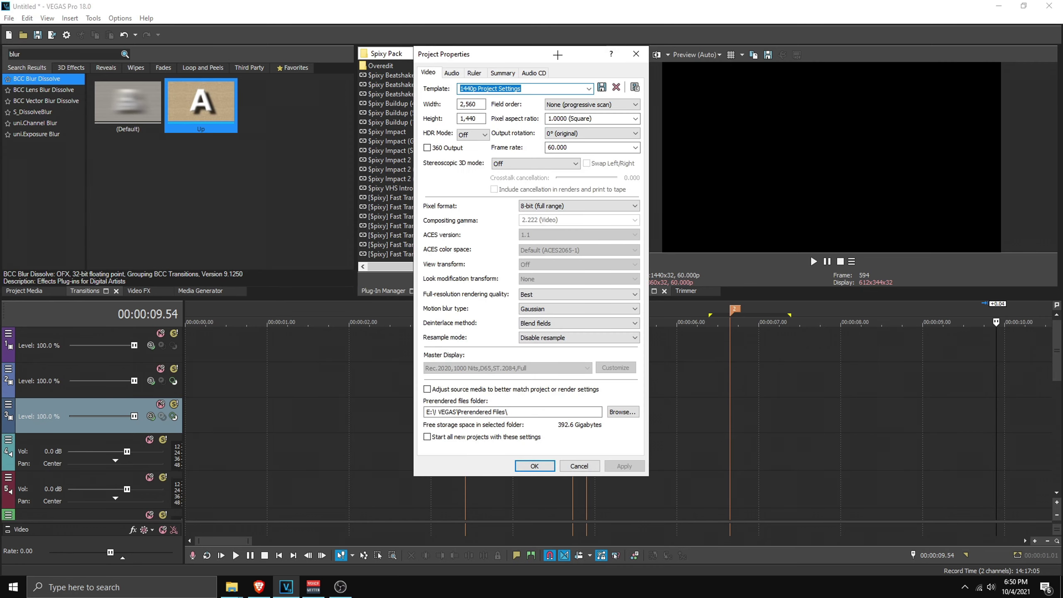
{"action": "left_click_drag", "start_coordinate": [557, 54], "coordinate": [336, 62]}
{"action": "double_click", "coordinate": [353, 155]}
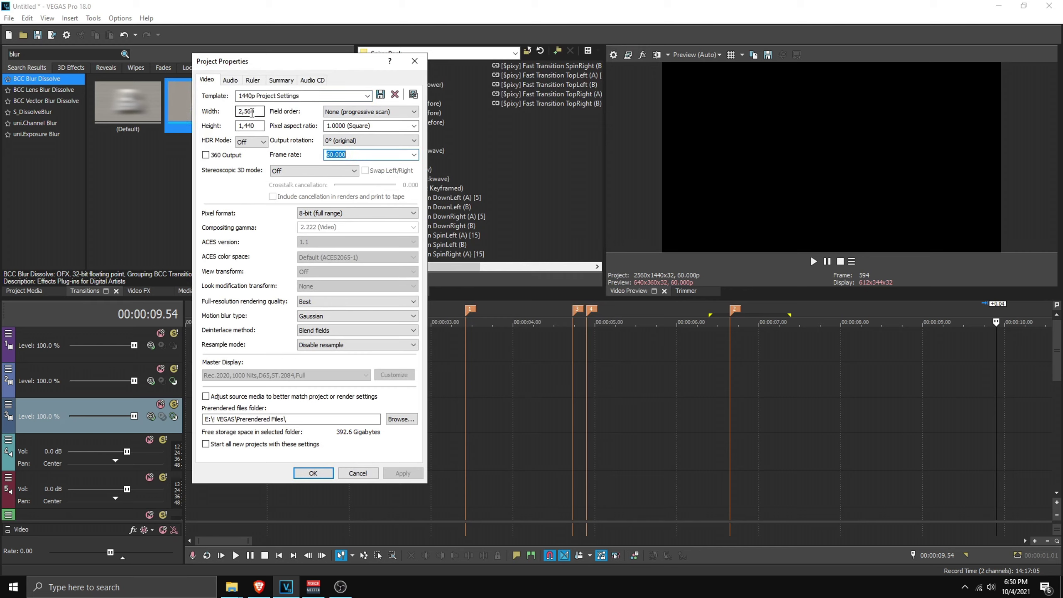
{"action": "left_click", "coordinate": [250, 81]}
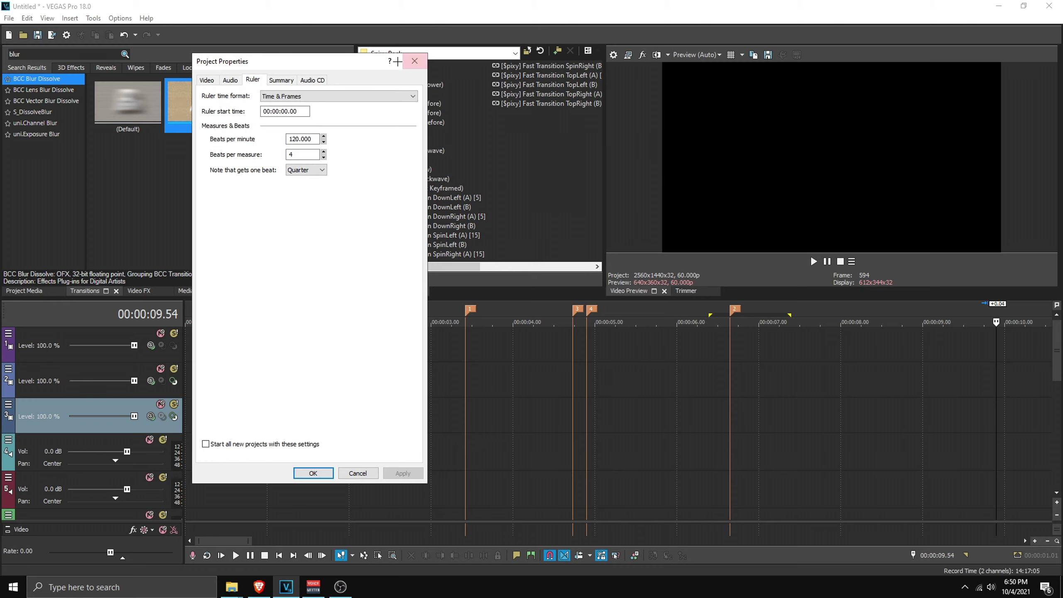
{"action": "left_click", "coordinate": [205, 81]}
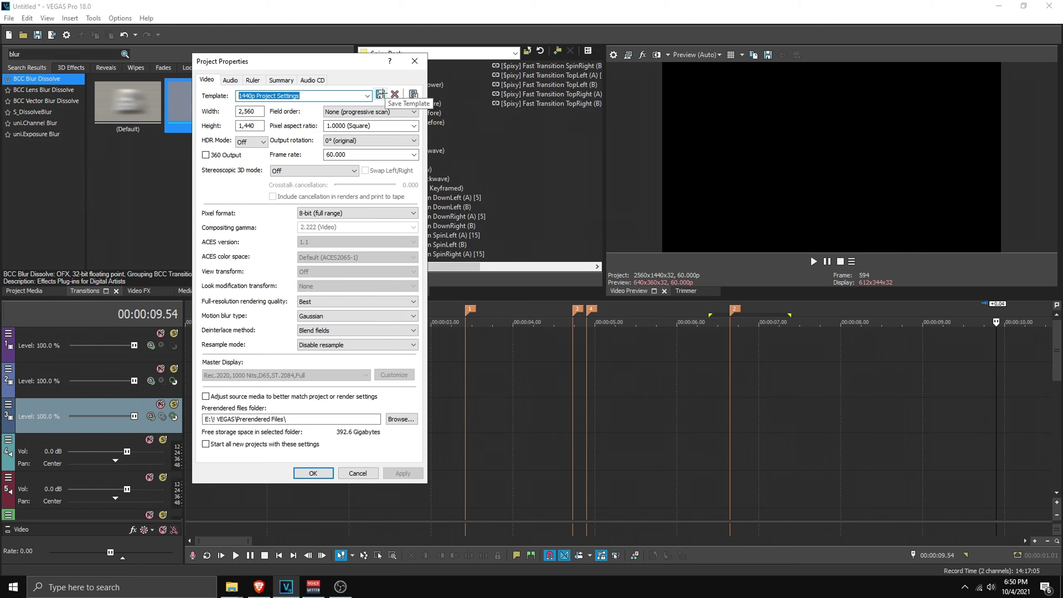
{"action": "left_click", "coordinate": [313, 472]}
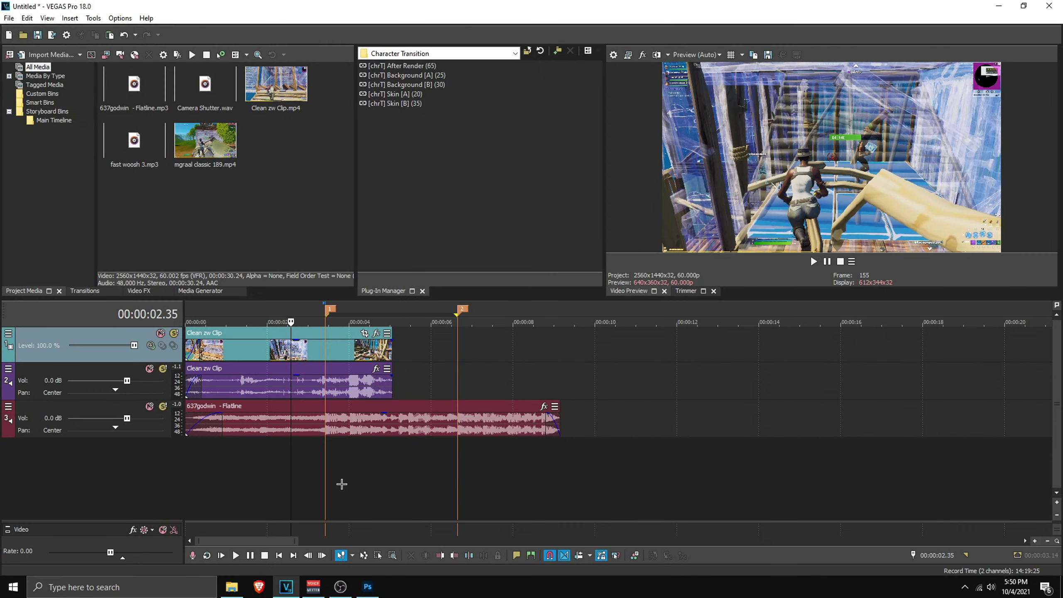
- Examine the clip and song around marker 1 and the stretch of timeline between markers 1 and 2
{"action": "left_click", "coordinate": [315, 481]}
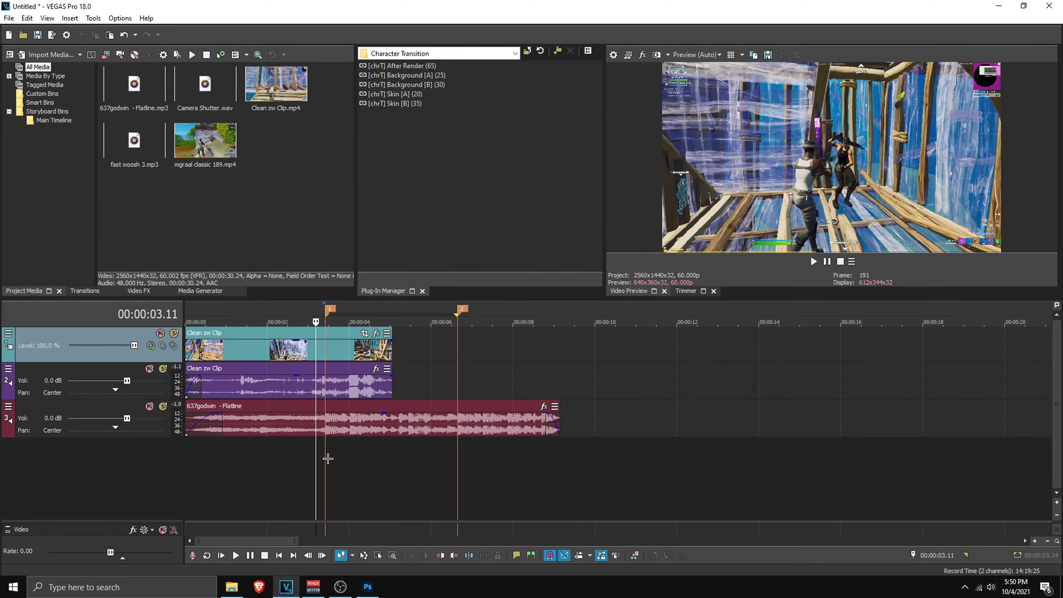
{"action": "left_click", "coordinate": [329, 425]}
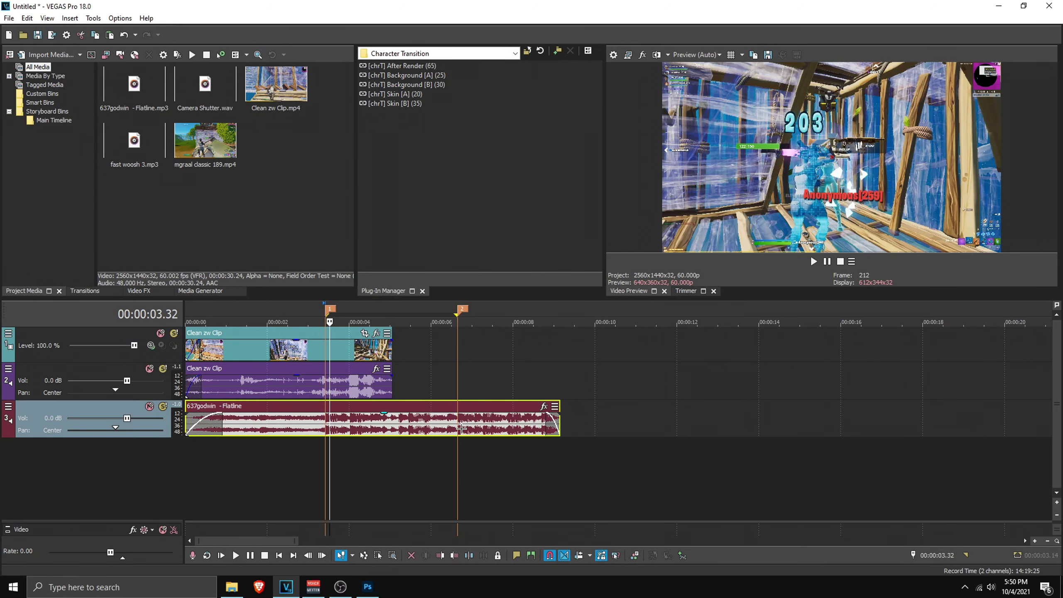
{"action": "left_click", "coordinate": [459, 431]}
{"action": "left_click", "coordinate": [326, 357]}
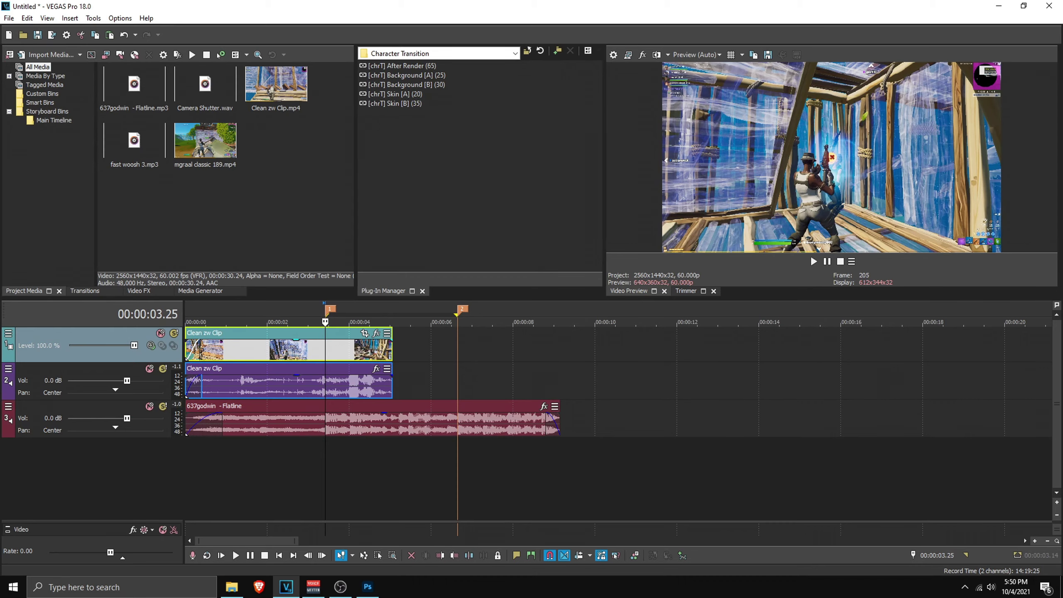
{"action": "left_click", "coordinate": [295, 478]}
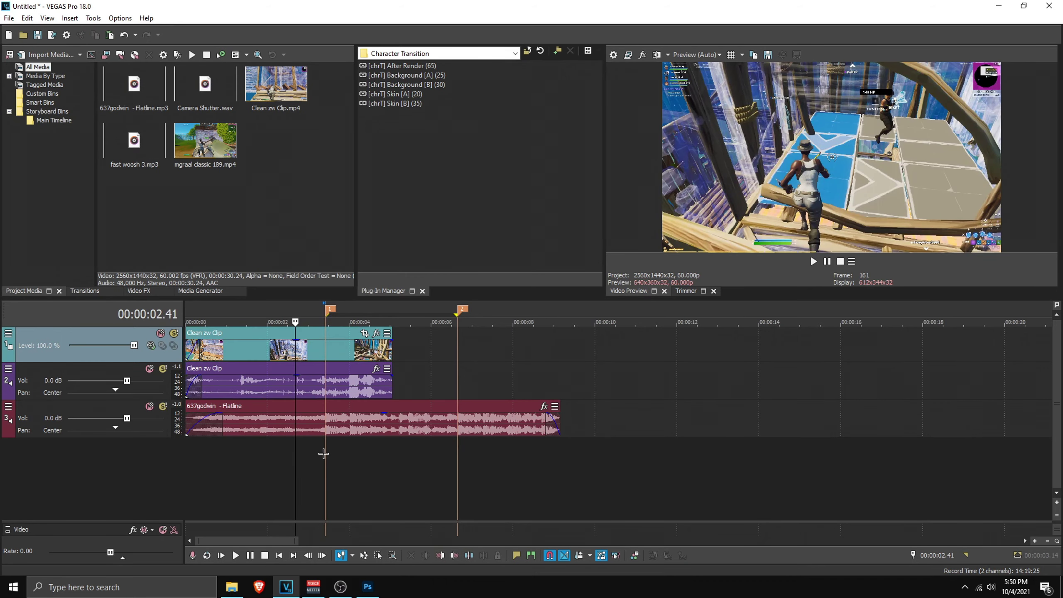
{"action": "left_click_drag", "start_coordinate": [323, 453], "coordinate": [459, 452]}
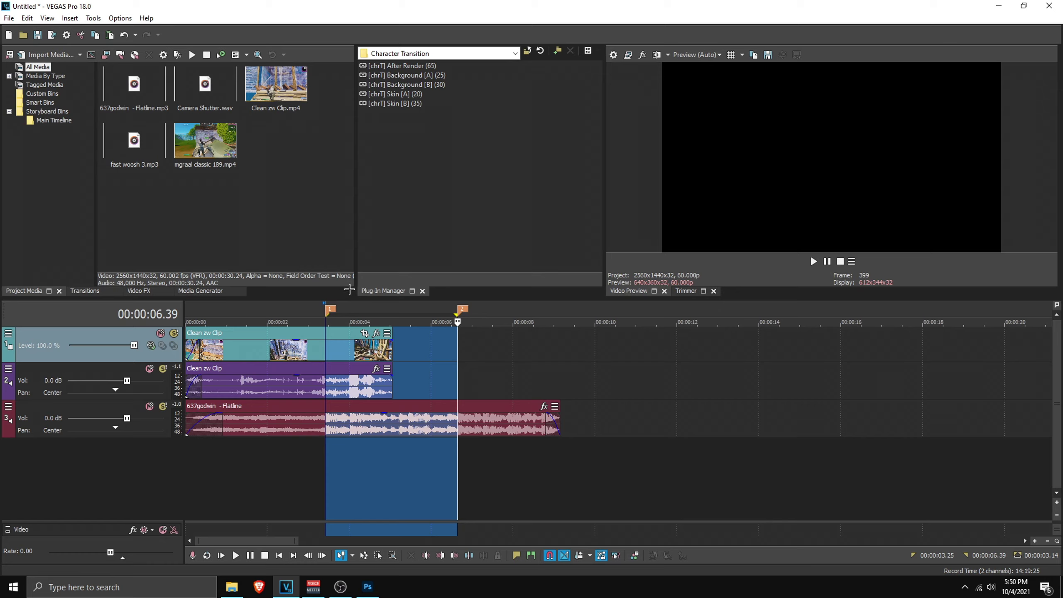
{"action": "left_click", "coordinate": [343, 486]}
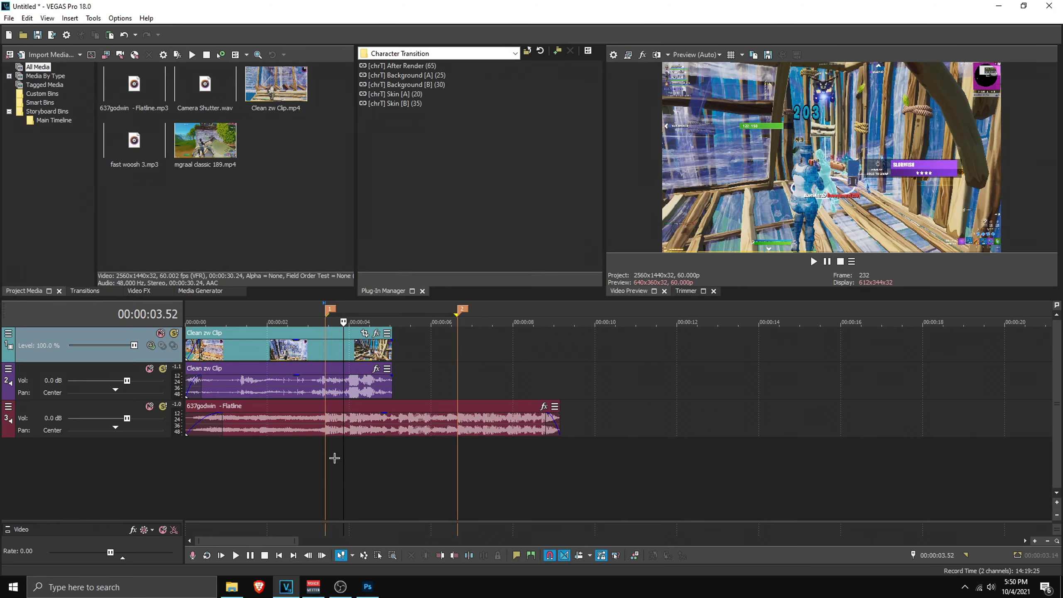
{"action": "left_click_drag", "start_coordinate": [325, 448], "coordinate": [455, 447]}
{"action": "left_click", "coordinate": [377, 454]}
- Insert a Velocity envelope on the Clean zw Clip video event, with the playhead at marker 1
{"action": "left_click", "coordinate": [325, 355]}
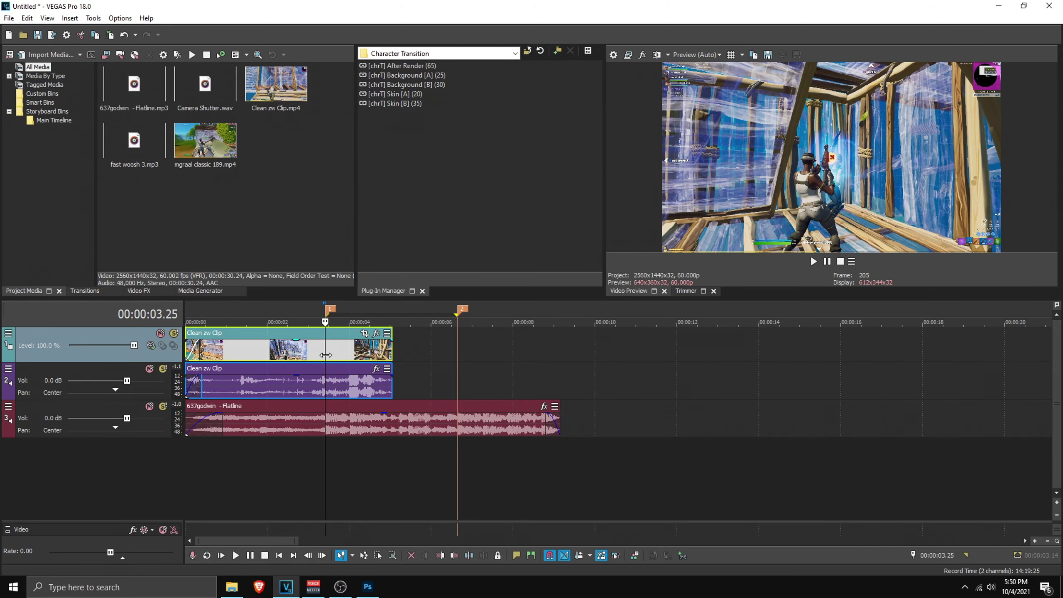
{"action": "scroll", "coordinate": [491, 401], "scroll_direction": "up", "scroll_amount": 6}
{"action": "scroll", "coordinate": [588, 376], "scroll_direction": "down", "scroll_amount": 3}
{"action": "scroll", "coordinate": [607, 388], "scroll_direction": "up", "scroll_amount": 3}
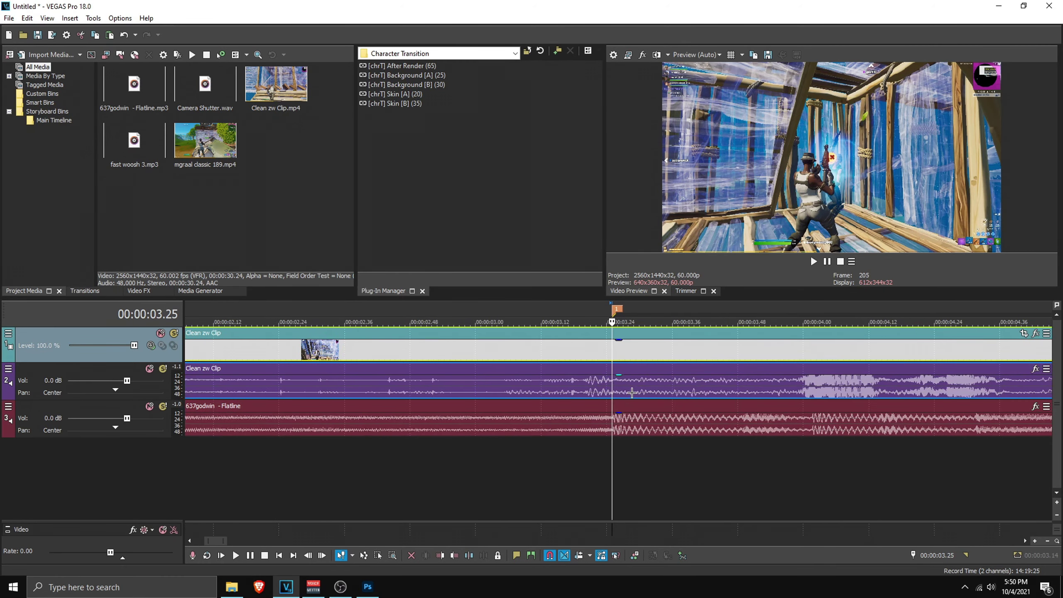
{"action": "scroll", "coordinate": [631, 392], "scroll_direction": "down", "scroll_amount": 3}
{"action": "right_click", "coordinate": [622, 347]}
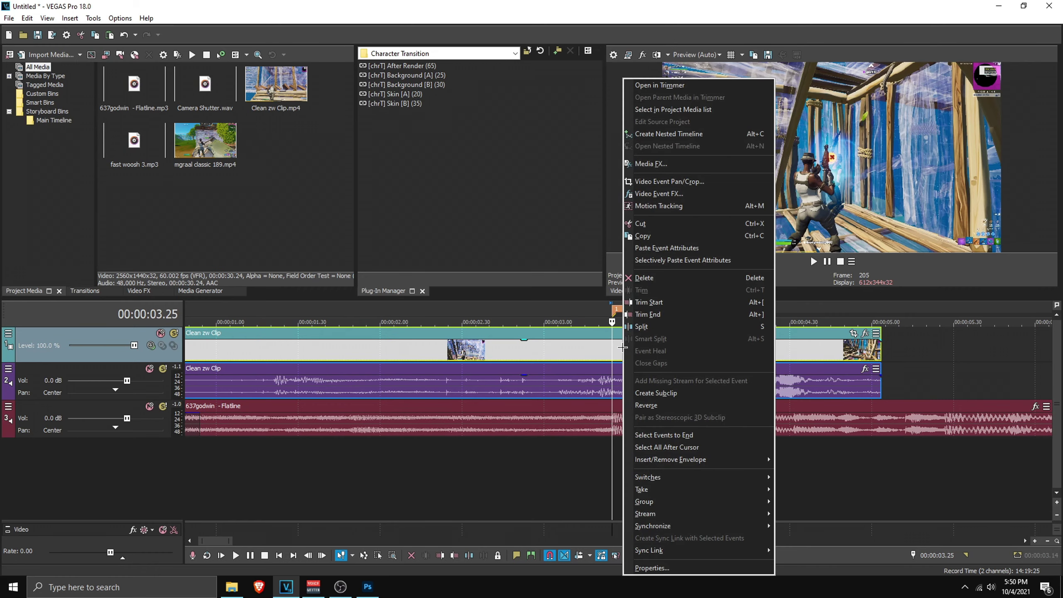
{"action": "left_click", "coordinate": [676, 460]}
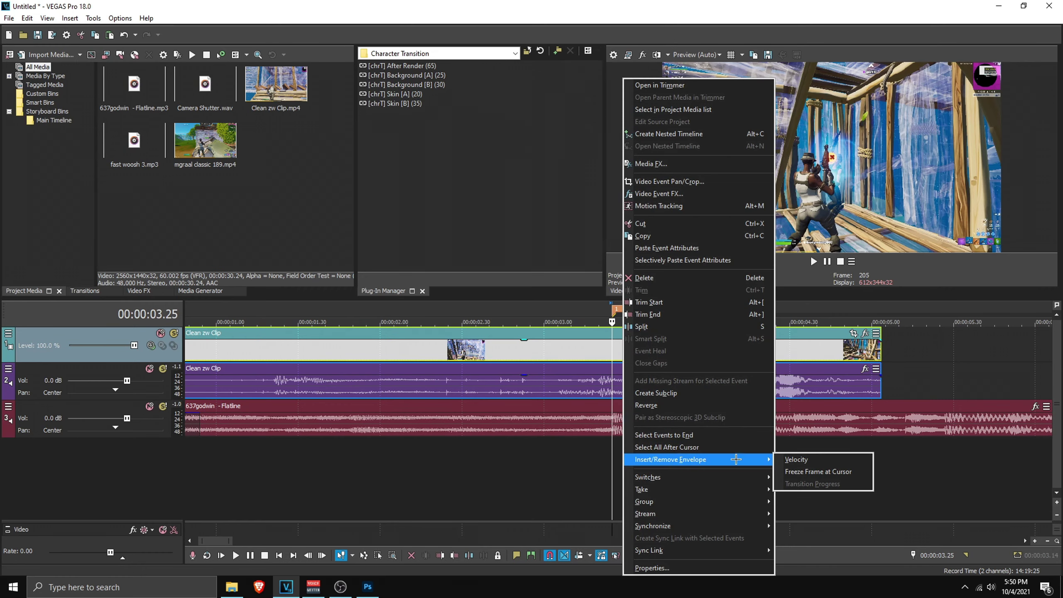
{"action": "left_click", "coordinate": [795, 459]}
- Add velocity envelope points at marker 1 (00:00:03.25) and five frames before it at 00:00:03.20
{"action": "scroll", "coordinate": [642, 367], "scroll_direction": "up", "scroll_amount": 2}
{"action": "scroll", "coordinate": [642, 367], "scroll_direction": "up", "scroll_amount": 6}
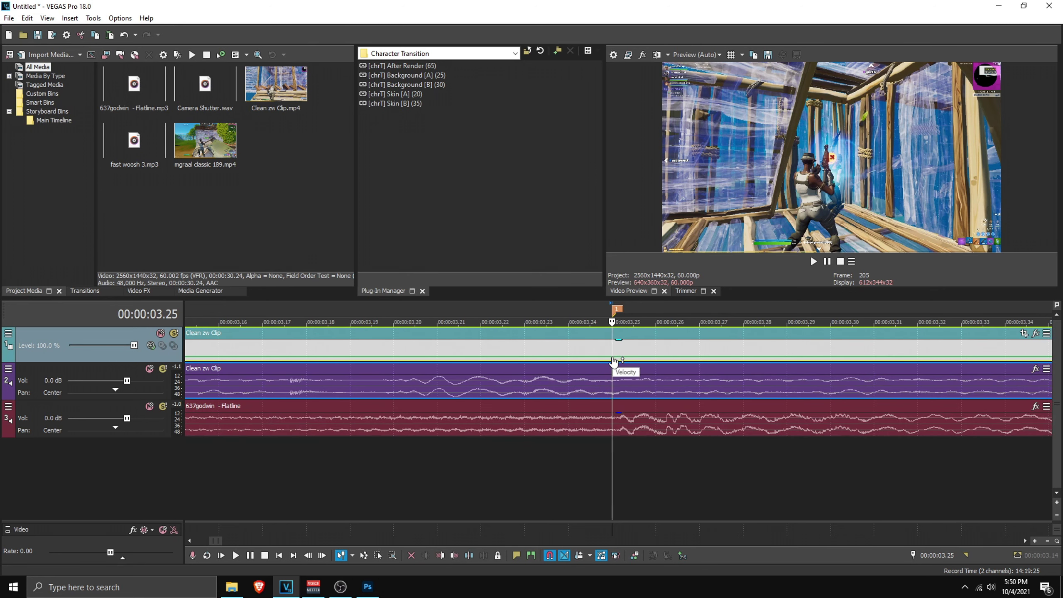
{"action": "right_click", "coordinate": [613, 359]}
{"action": "left_click", "coordinate": [617, 361]}
{"action": "scroll", "coordinate": [616, 360], "scroll_direction": "down", "scroll_amount": 3}
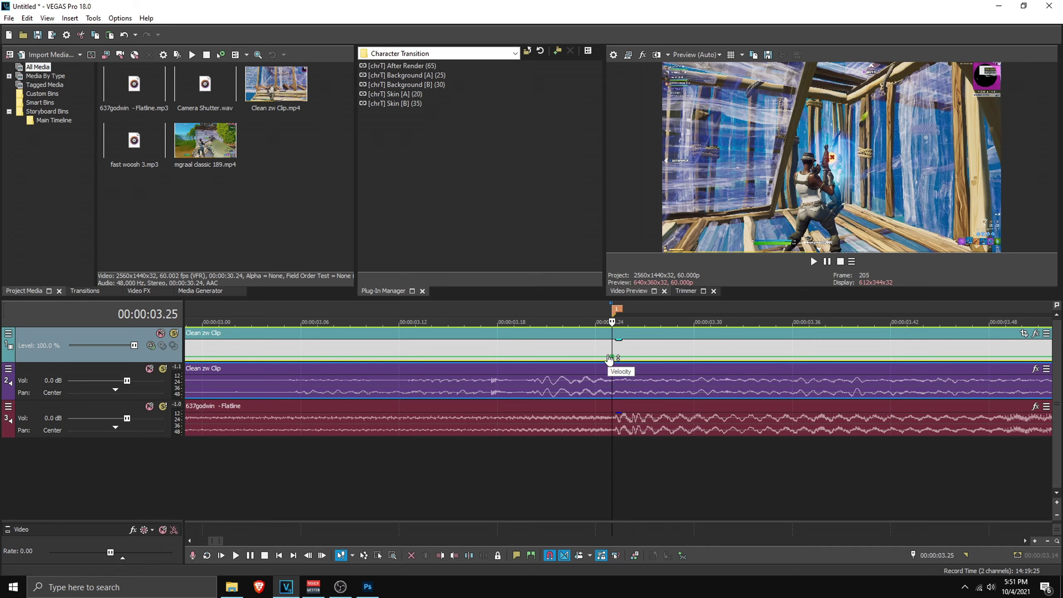
{"action": "key", "text": "Left"}
{"action": "key", "text": "Left"}
{"action": "key", "text": "Left"}
{"action": "key", "text": "Left"}
{"action": "key", "text": "Left"}
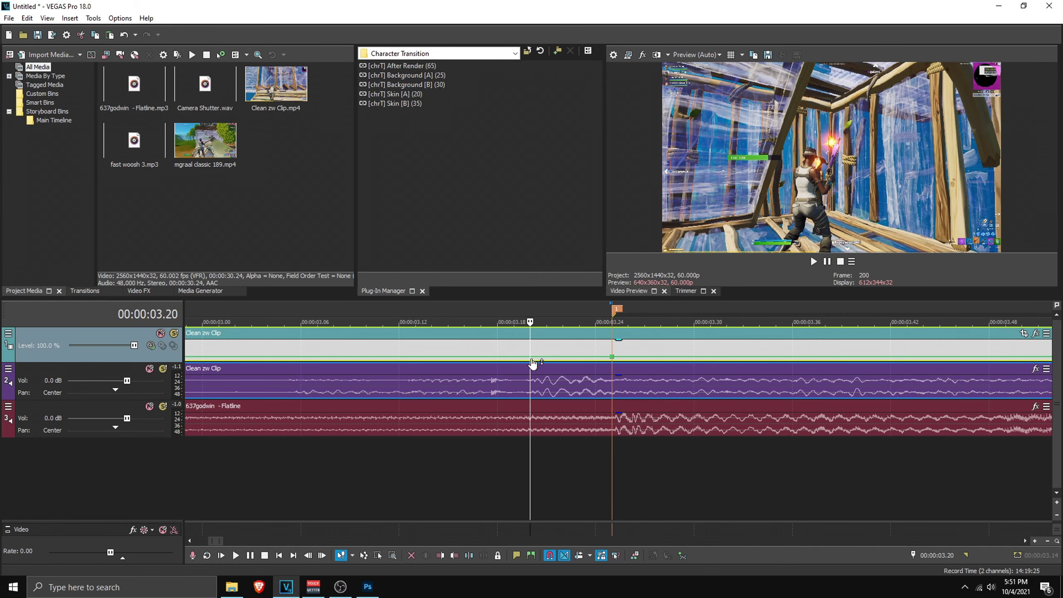
{"action": "right_click", "coordinate": [531, 362]}
{"action": "left_click", "coordinate": [539, 361]}
- Add another velocity envelope point ten frames before the earlier one, at 00:00:03.10
{"action": "key", "text": "Left"}
{"action": "key", "text": "Left"}
{"action": "key", "text": "Left"}
{"action": "key", "text": "Left"}
{"action": "key", "text": "Left"}
{"action": "key", "text": "Left"}
{"action": "key", "text": "Left"}
{"action": "key", "text": "Left"}
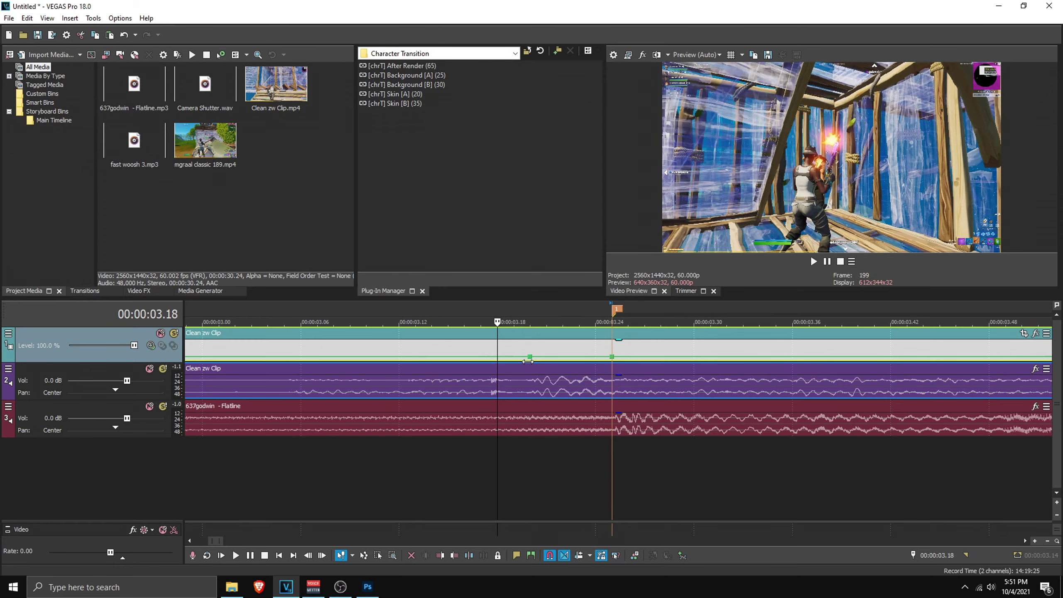
{"action": "key", "text": "Left"}
{"action": "key", "text": "Left"}
{"action": "key", "text": "Left"}
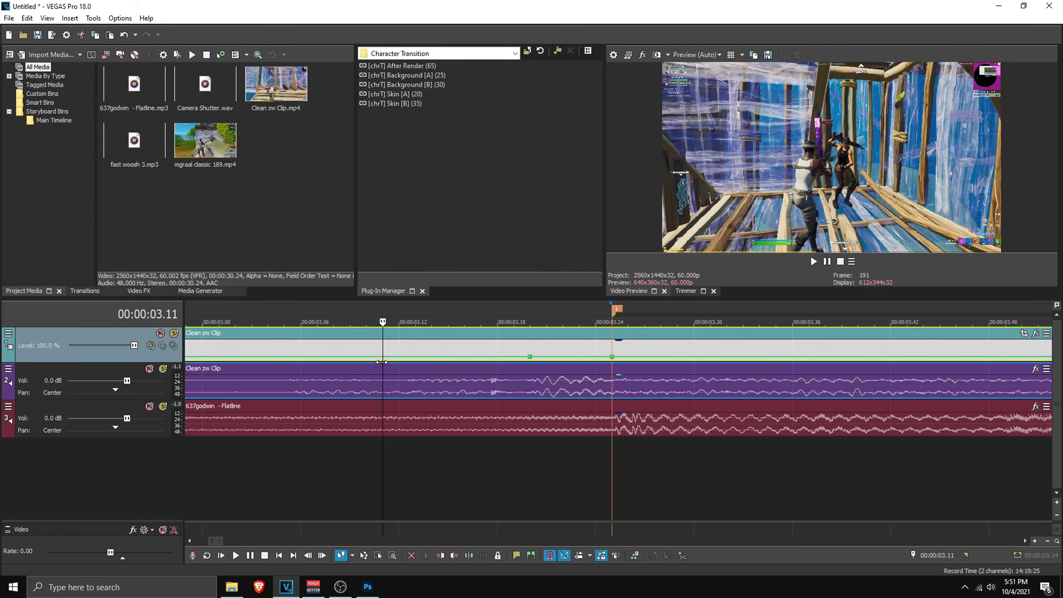
{"action": "right_click", "coordinate": [366, 357]}
{"action": "left_click", "coordinate": [374, 360]}
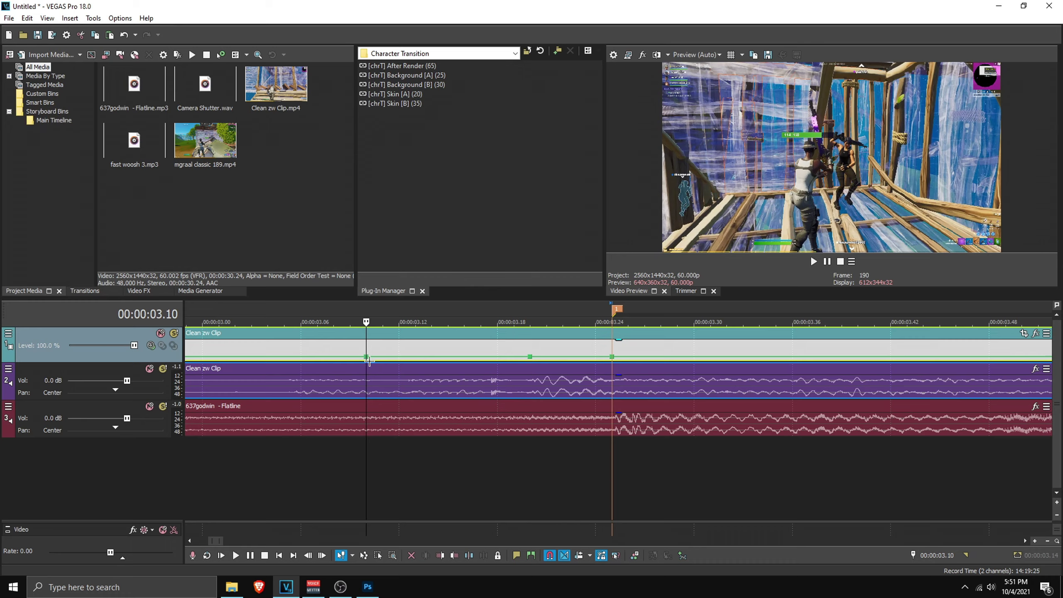
- Set the velocity point at 00:00:03.20 to 50% forward velocity and the point at marker 1 to 450%
{"action": "left_click", "coordinate": [529, 357]}
{"action": "right_click", "coordinate": [529, 356]}
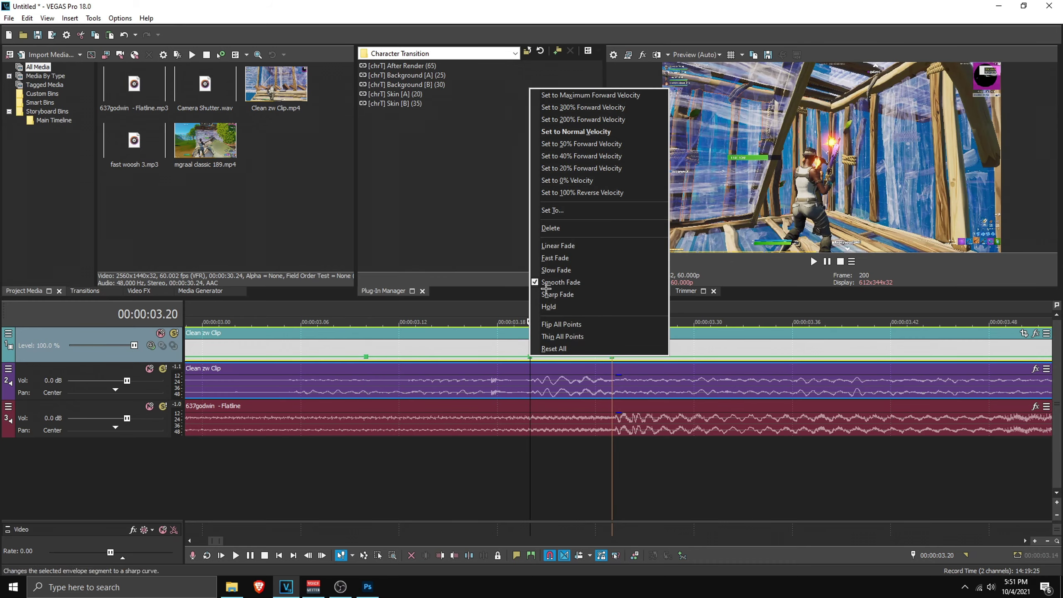
{"action": "left_click", "coordinate": [549, 145]}
{"action": "left_click", "coordinate": [612, 356]}
{"action": "right_click", "coordinate": [612, 356]}
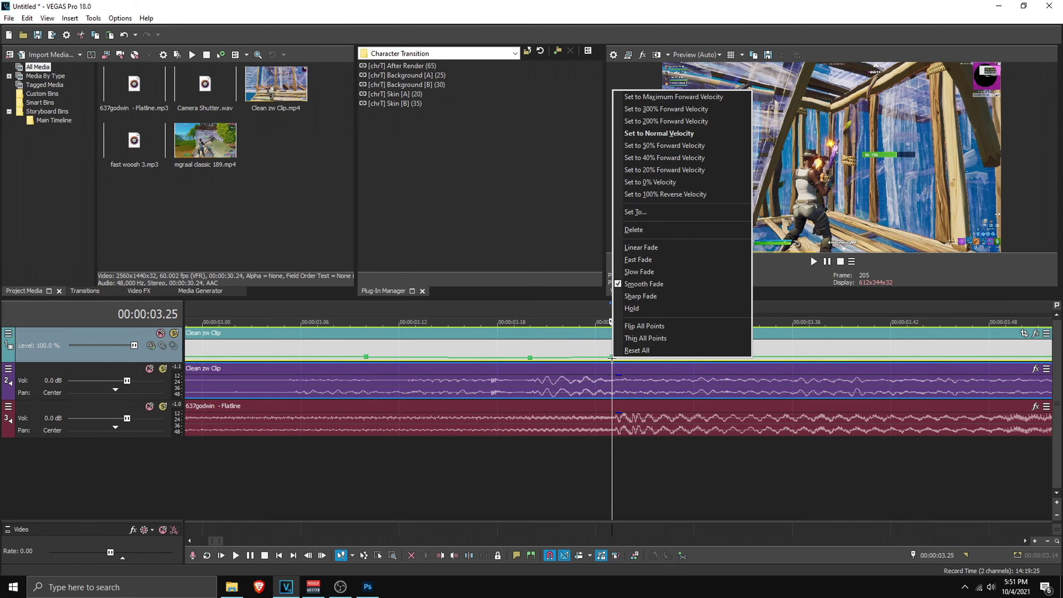
{"action": "left_click", "coordinate": [648, 211]}
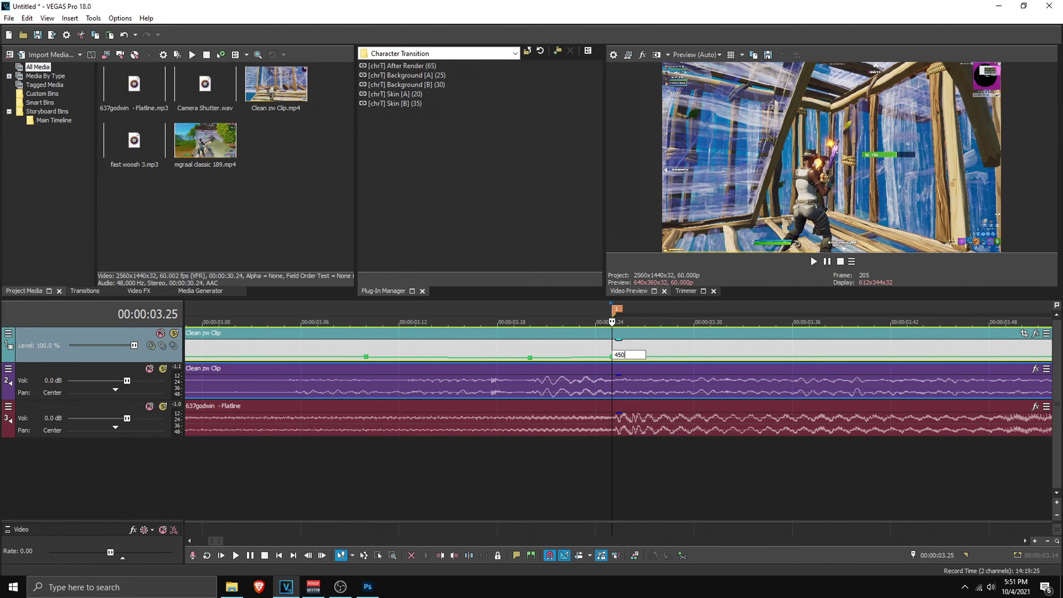
{"action": "key", "text": "Return"}
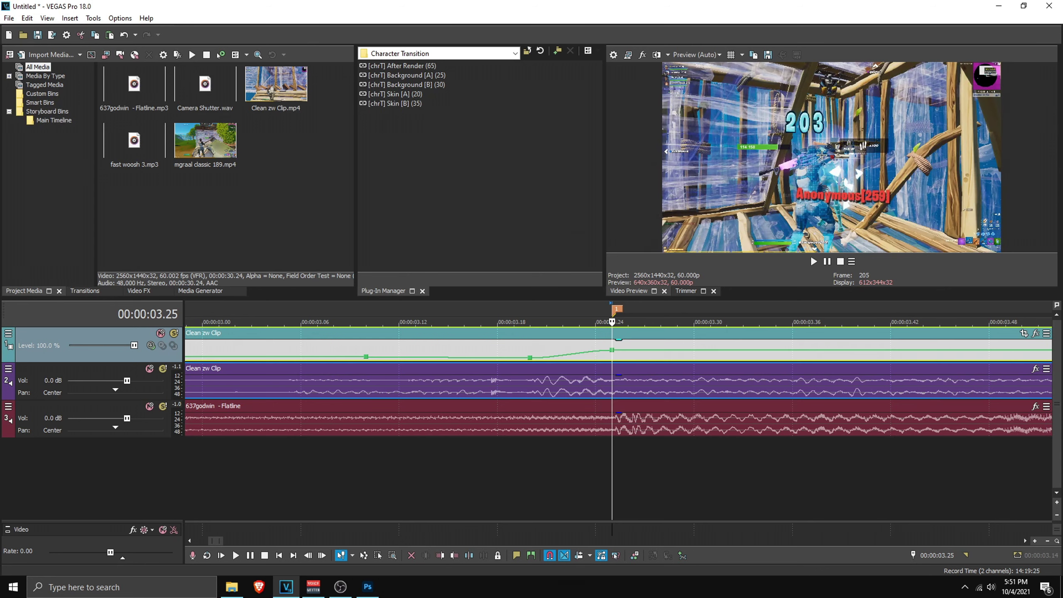
- Add a velocity point one frame after marker 1, at 00:00:03.26, and set it to 50% forward velocity
{"action": "key", "text": "Right"}
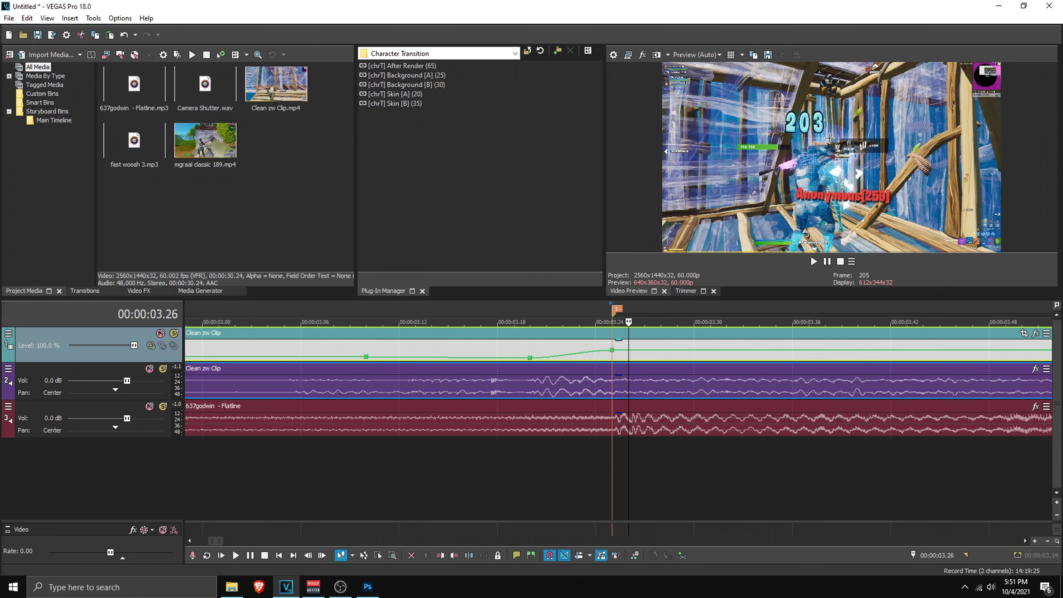
{"action": "right_click", "coordinate": [629, 350]}
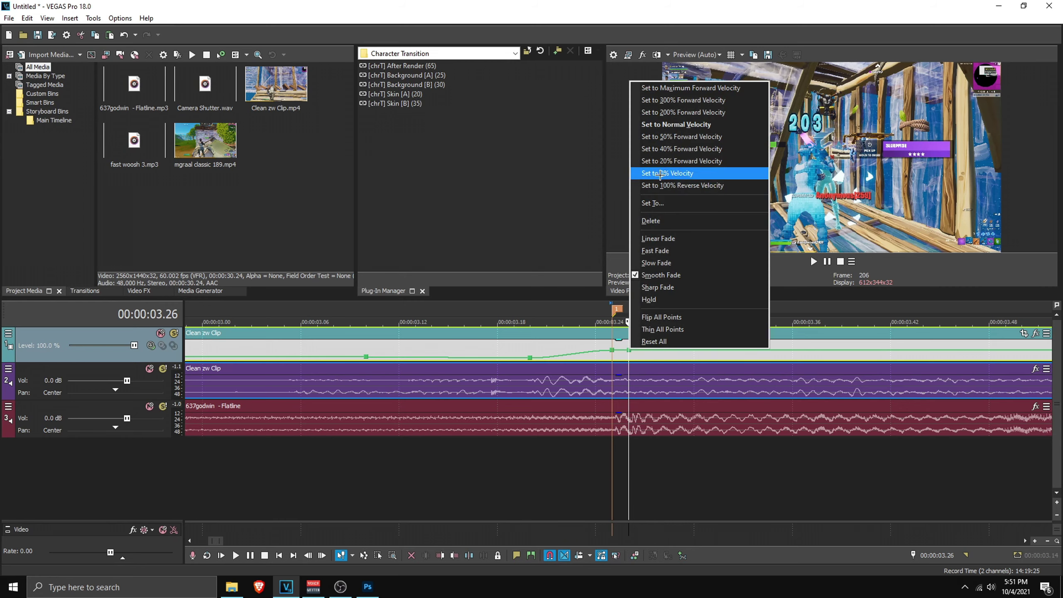
{"action": "left_click", "coordinate": [669, 137]}
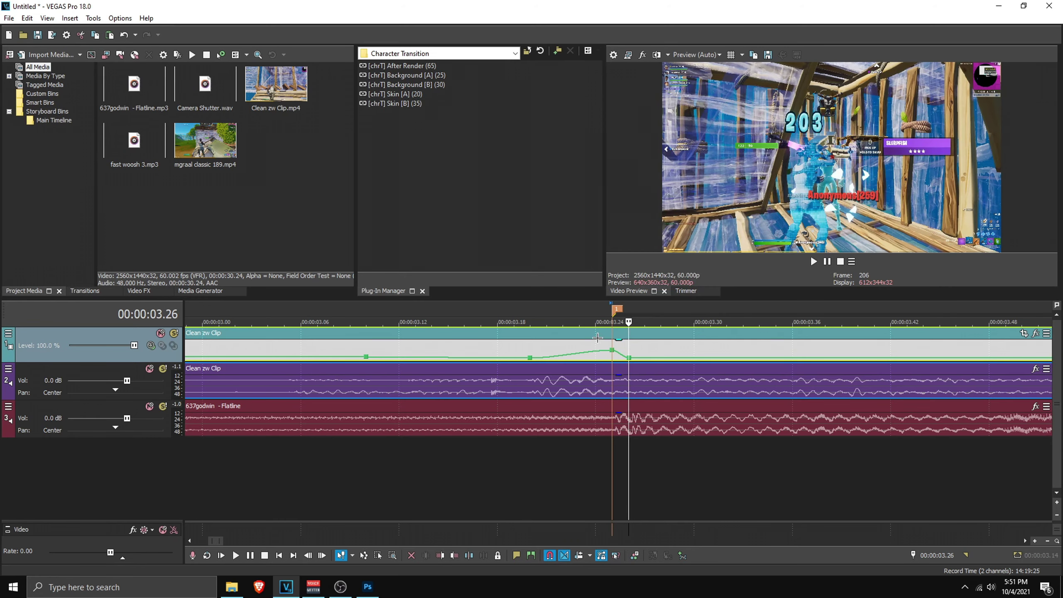
{"action": "left_click", "coordinate": [583, 330]}
{"action": "scroll", "coordinate": [584, 331], "scroll_direction": "up", "scroll_amount": 1}
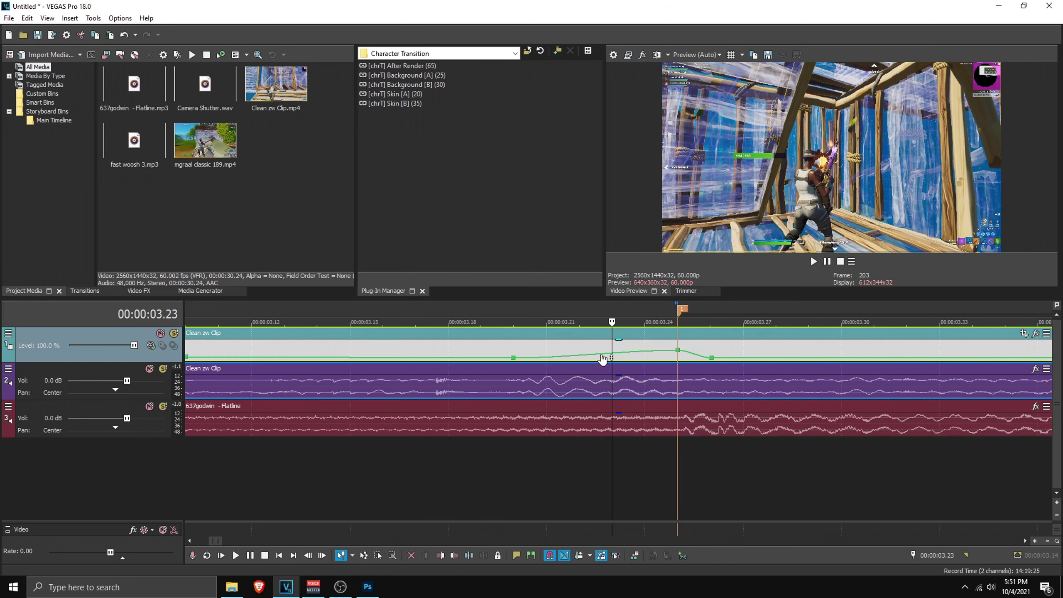
- Set the velocity curve segment leading into marker 1 to Slow Fade and the segment just after the marker to Fast Fade
{"action": "right_click", "coordinate": [616, 358]}
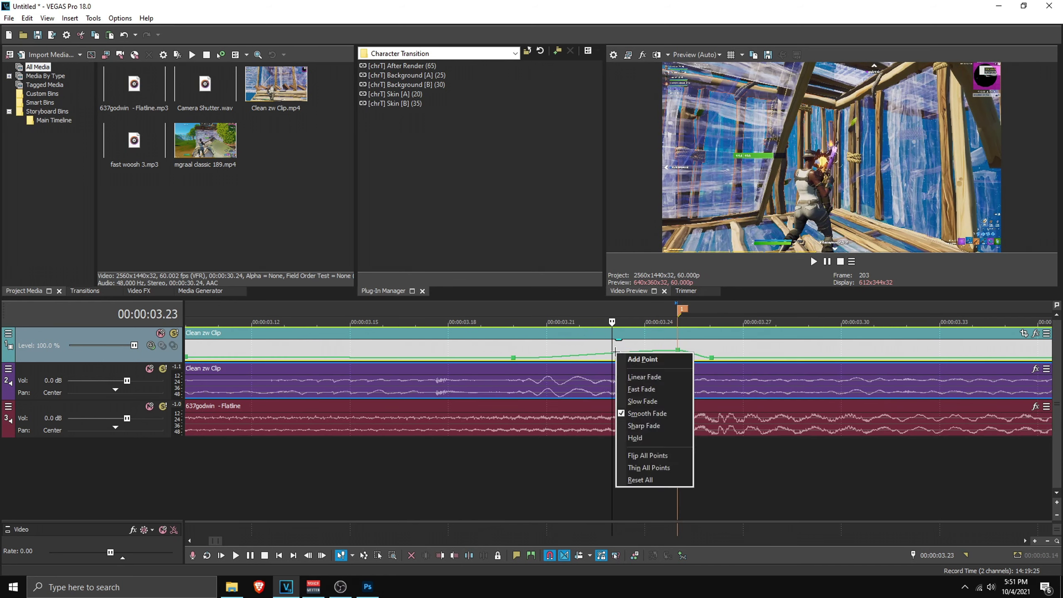
{"action": "left_click", "coordinate": [627, 400]}
{"action": "left_click", "coordinate": [703, 345]}
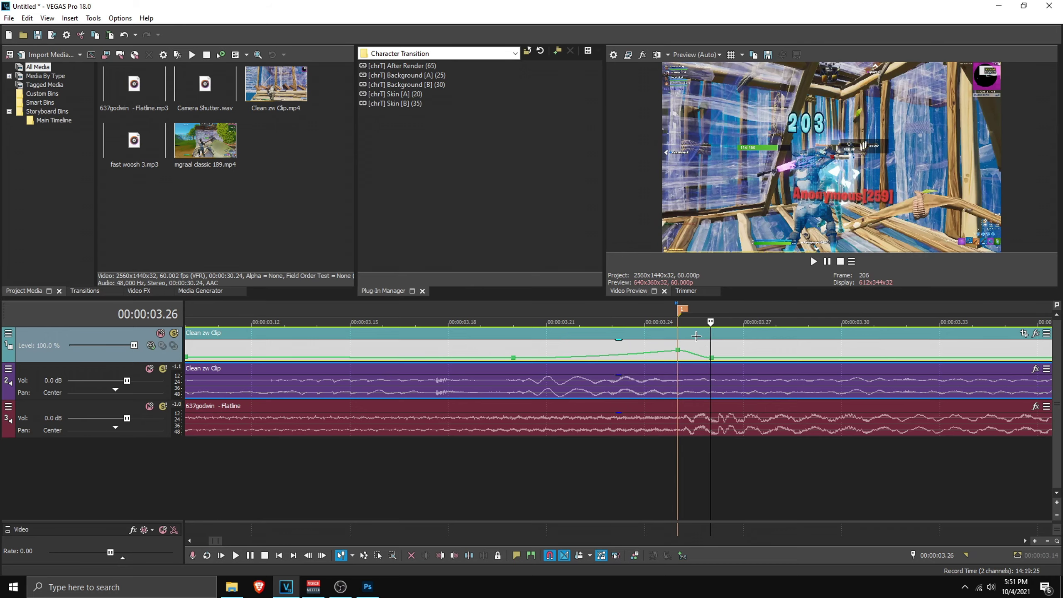
{"action": "scroll", "coordinate": [561, 359], "scroll_direction": "up", "scroll_amount": 3}
{"action": "right_click", "coordinate": [549, 354]}
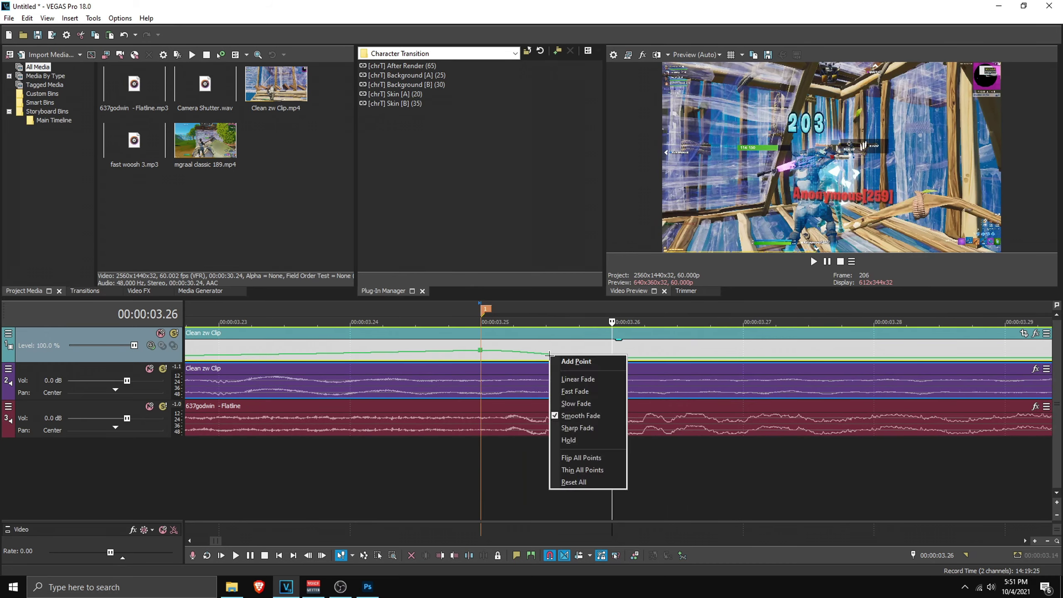
{"action": "left_click", "coordinate": [574, 391]}
{"action": "scroll", "coordinate": [565, 418], "scroll_direction": "down", "scroll_amount": 5}
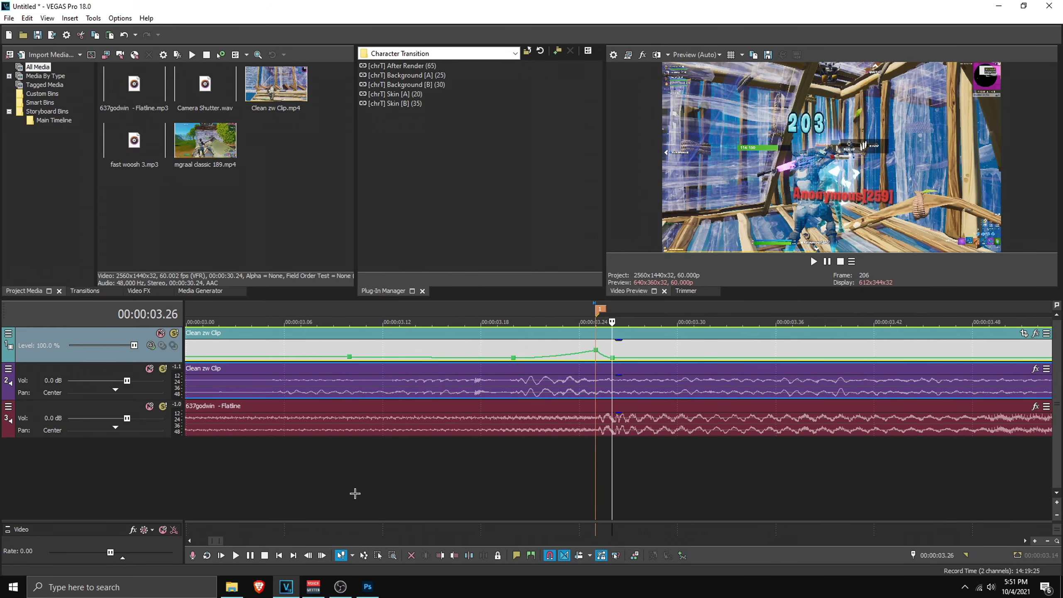
- Split the gameplay clip at marker 1, at 00:00:03.25
{"action": "left_click", "coordinate": [333, 482]}
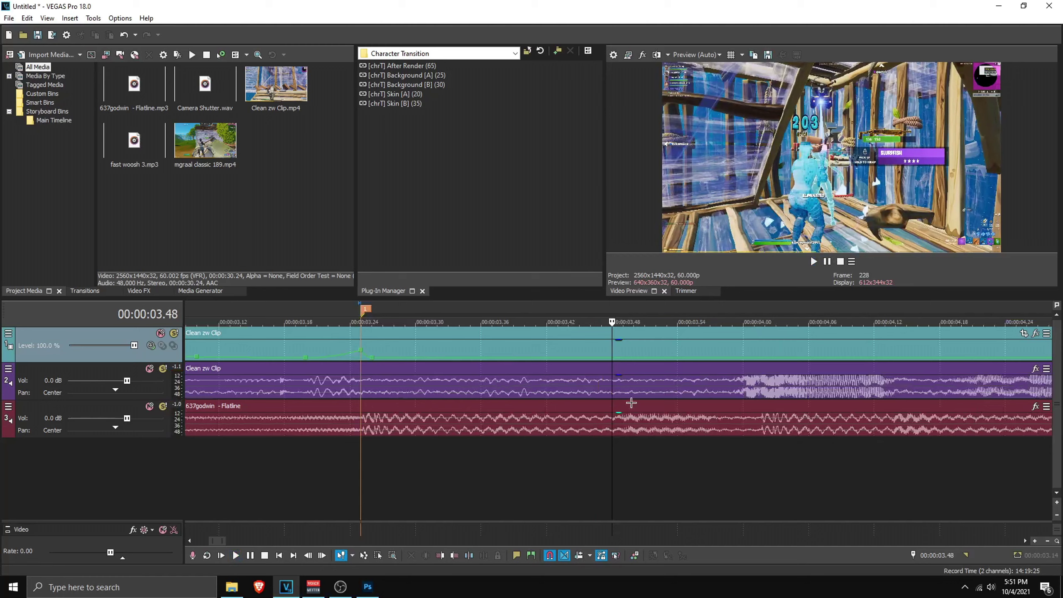
{"action": "scroll", "coordinate": [631, 403], "scroll_direction": "down", "scroll_amount": 1}
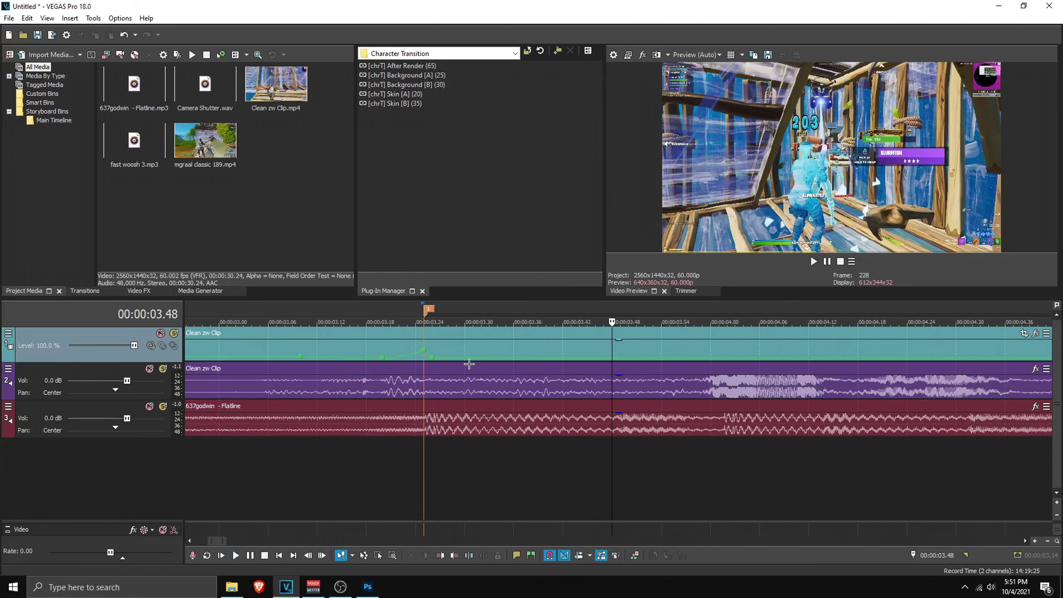
{"action": "left_click", "coordinate": [420, 335]}
{"action": "scroll", "coordinate": [486, 344], "scroll_direction": "left", "scroll_amount": 3}
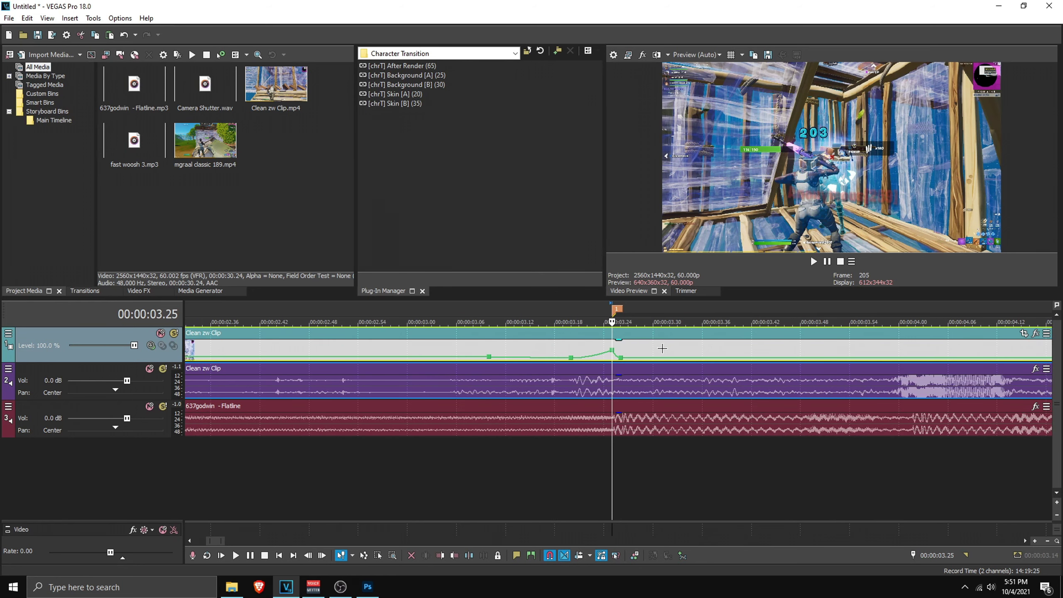
{"action": "key", "text": "s"}
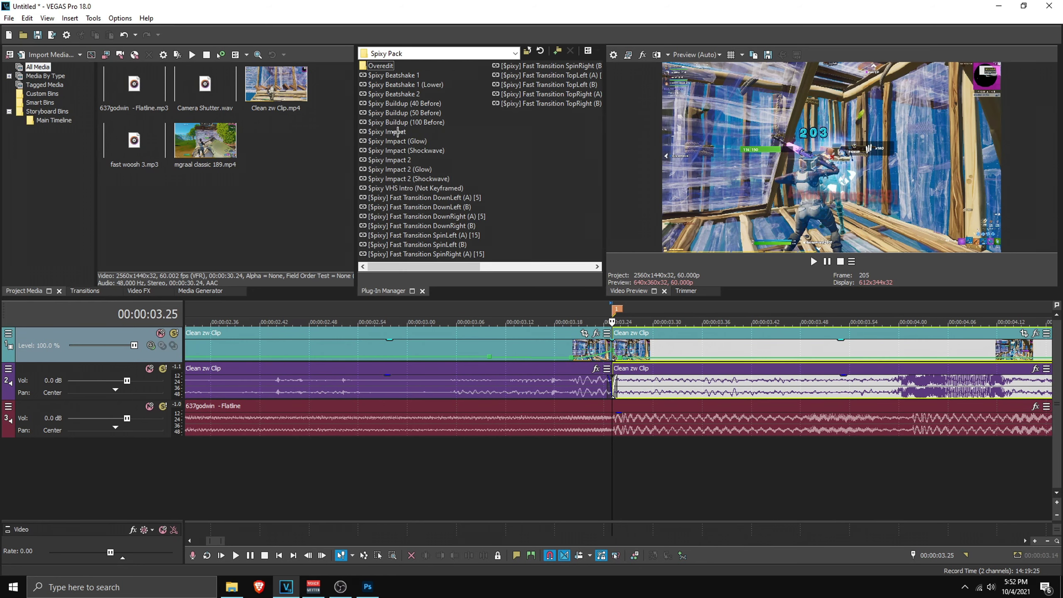
- Apply the Spixy Impact preset from the Spixy Pack to the clip section after marker 1, preview it and close its effect settings
{"action": "left_click_drag", "start_coordinate": [393, 132], "coordinate": [643, 348]}
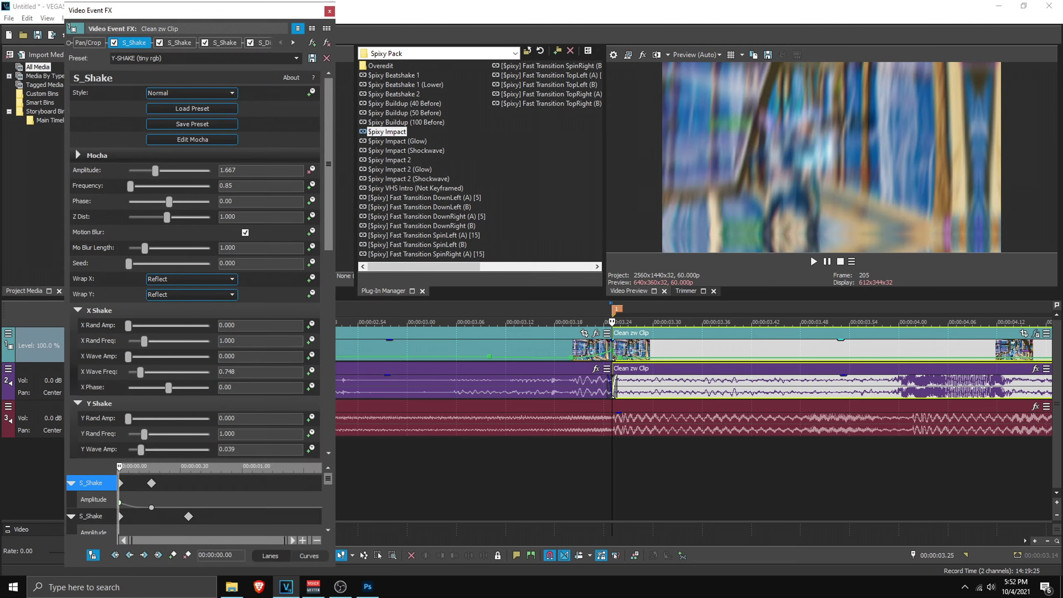
{"action": "left_click_drag", "start_coordinate": [552, 469], "coordinate": [631, 452]}
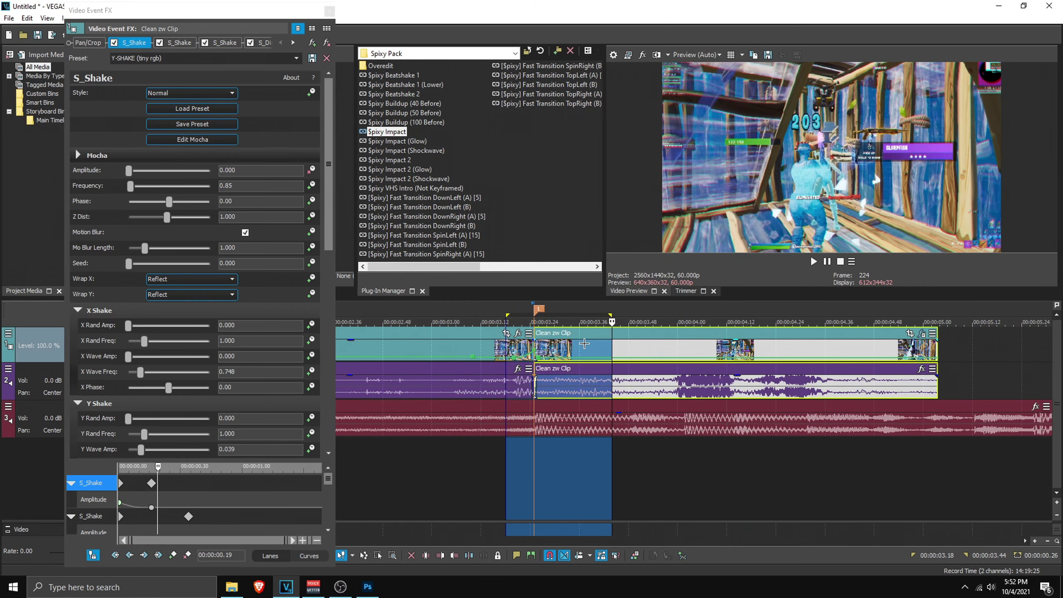
{"action": "left_click", "coordinate": [584, 343]}
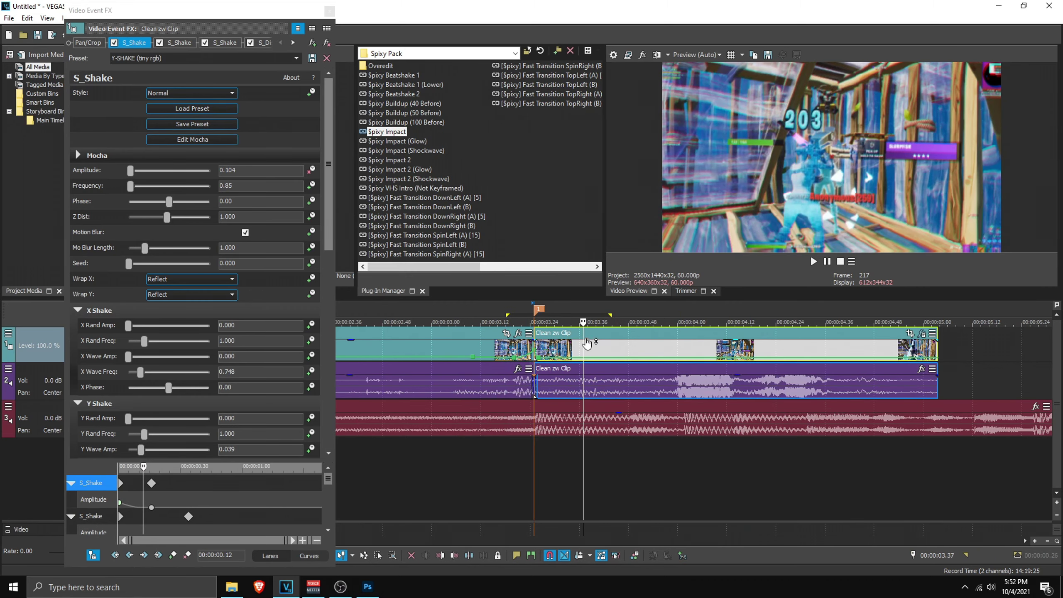
{"action": "left_click", "coordinate": [329, 11]}
- Play from marker 1 and add a velocity point to the clip after the split at 00:00:03.33
{"action": "scroll", "coordinate": [680, 341], "scroll_direction": "up", "scroll_amount": 4}
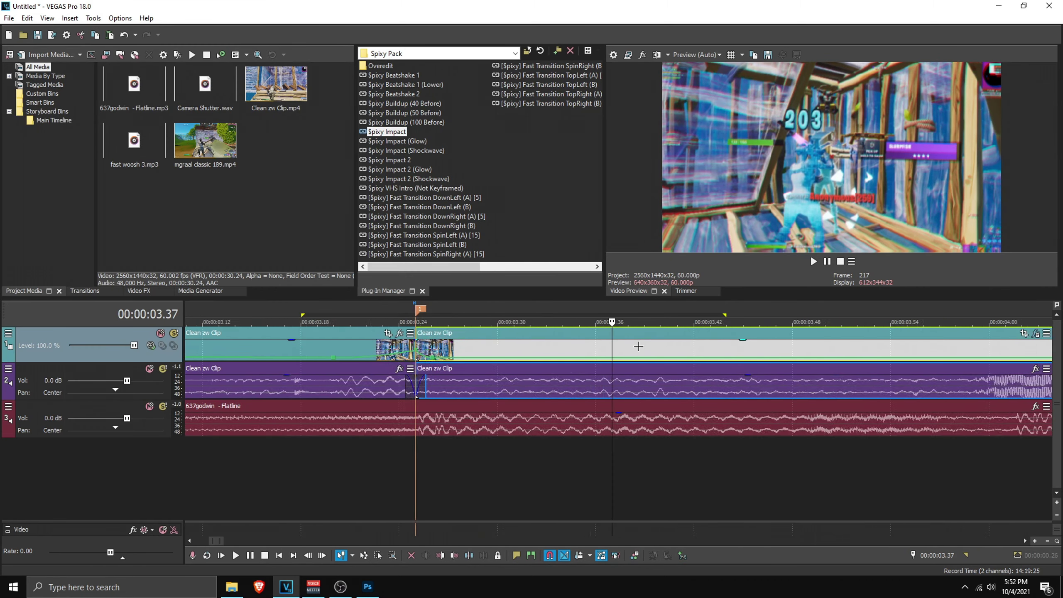
{"action": "left_click", "coordinate": [435, 351]}
{"action": "scroll", "coordinate": [435, 352], "scroll_direction": "up", "scroll_amount": 1}
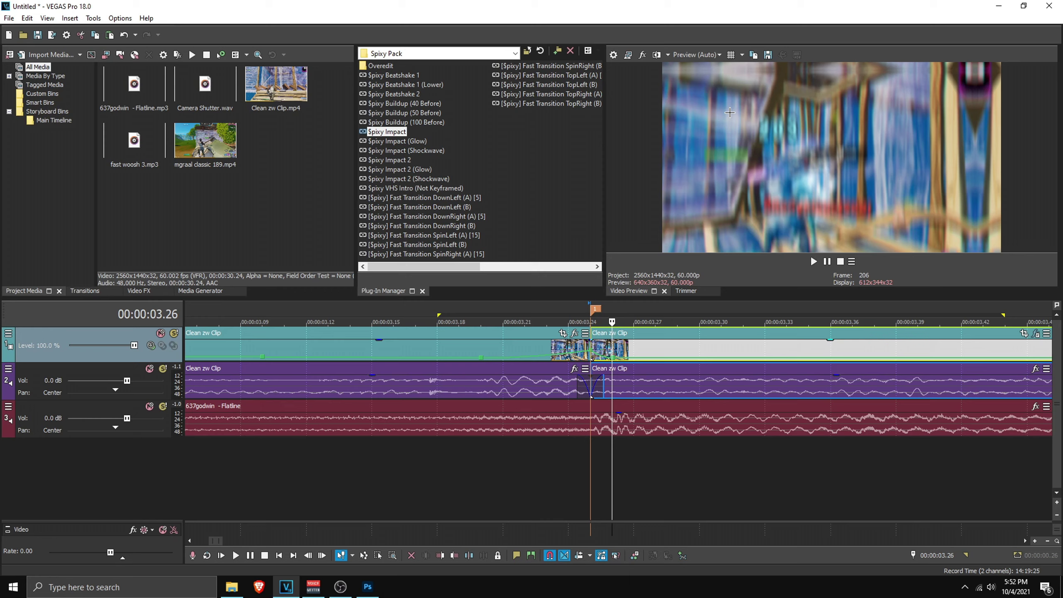
{"action": "key", "text": "space"}
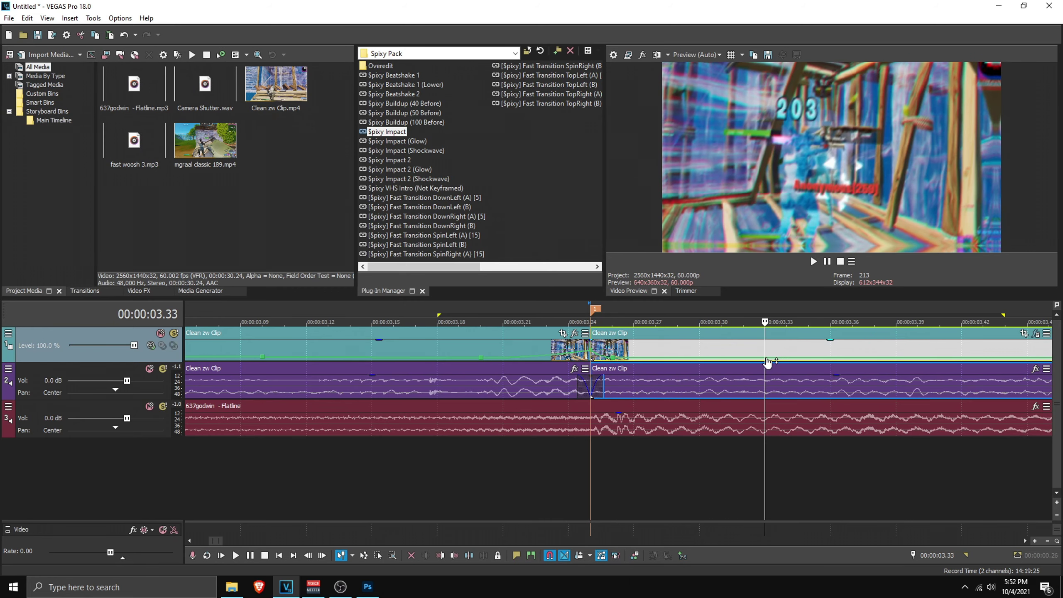
{"action": "double_click", "coordinate": [764, 358]}
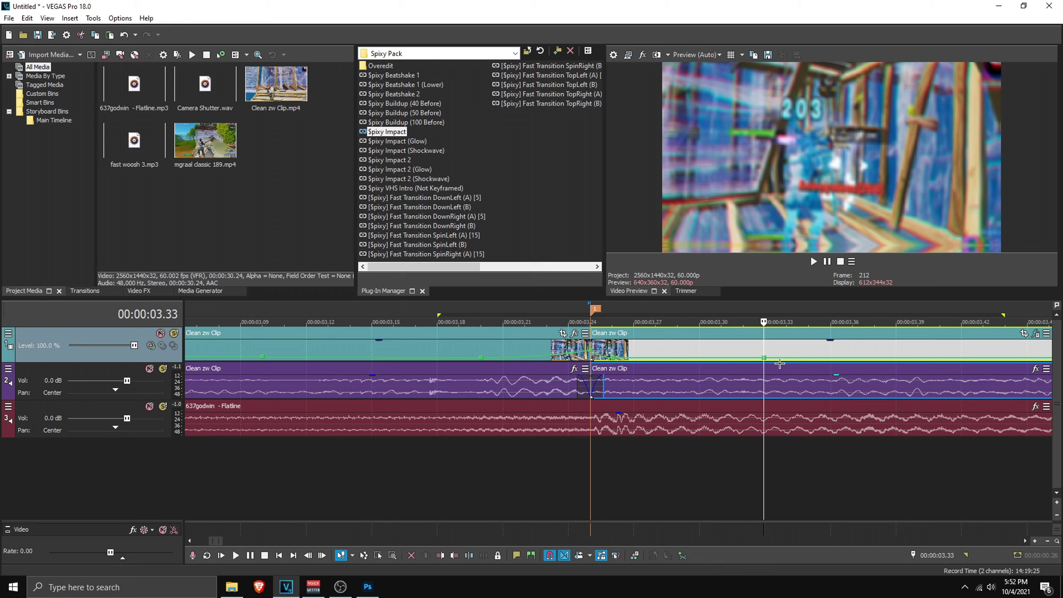
- Add a velocity point six frames further on, at 00:00:03.39, and set it to 0% velocity
{"action": "key", "text": "Right"}
{"action": "key", "text": "Right"}
{"action": "key", "text": "Right"}
{"action": "key", "text": "Right"}
{"action": "key", "text": "Right"}
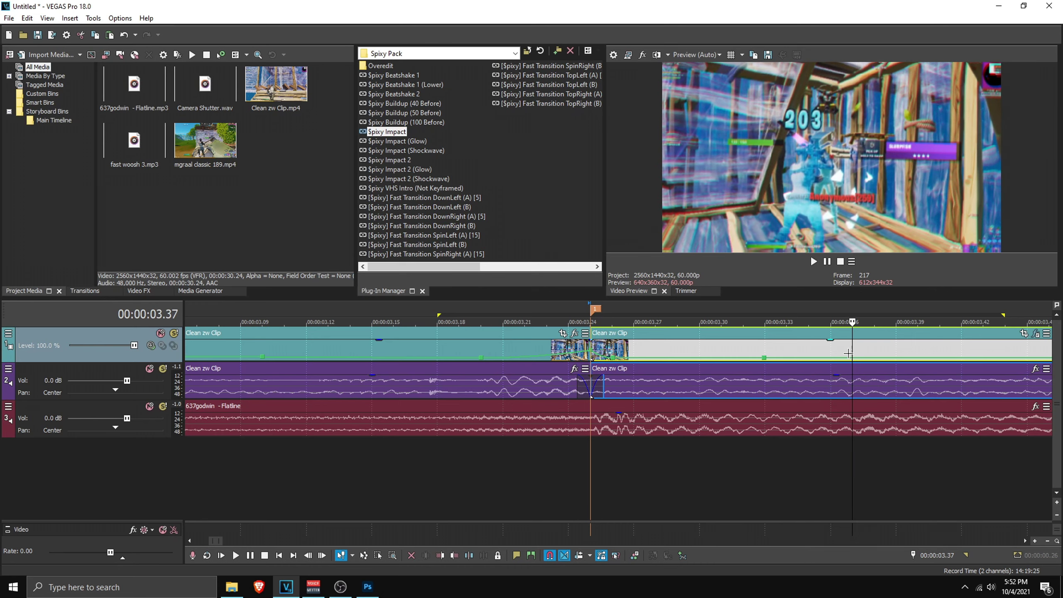
{"action": "left_click_drag", "start_coordinate": [872, 363], "coordinate": [895, 363]}
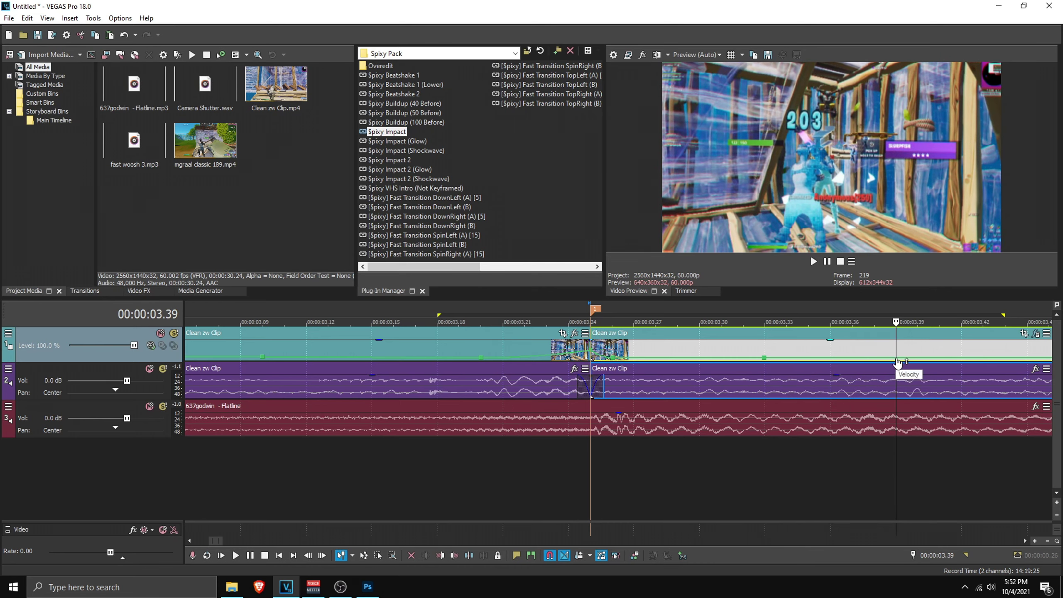
{"action": "right_click", "coordinate": [895, 358]}
{"action": "left_click", "coordinate": [922, 365]}
{"action": "right_click", "coordinate": [895, 359]}
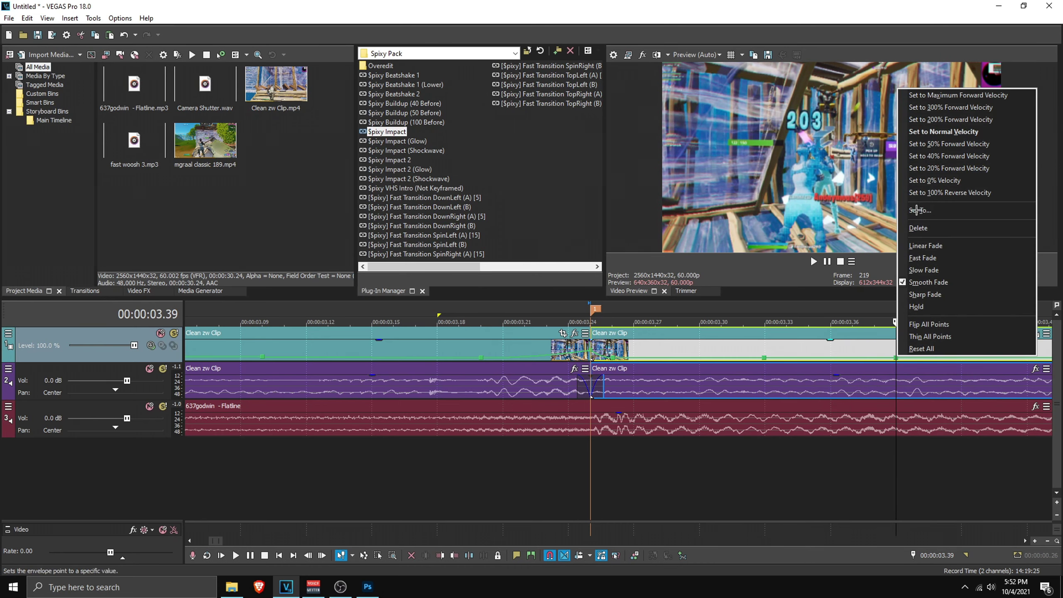
{"action": "left_click", "coordinate": [927, 180]}
- Play back the section around marker 1 to check the slow-down to 0% velocity
{"action": "left_click_drag", "start_coordinate": [525, 462], "coordinate": [932, 465]}
{"action": "scroll", "coordinate": [847, 475], "scroll_direction": "down", "scroll_amount": 3}
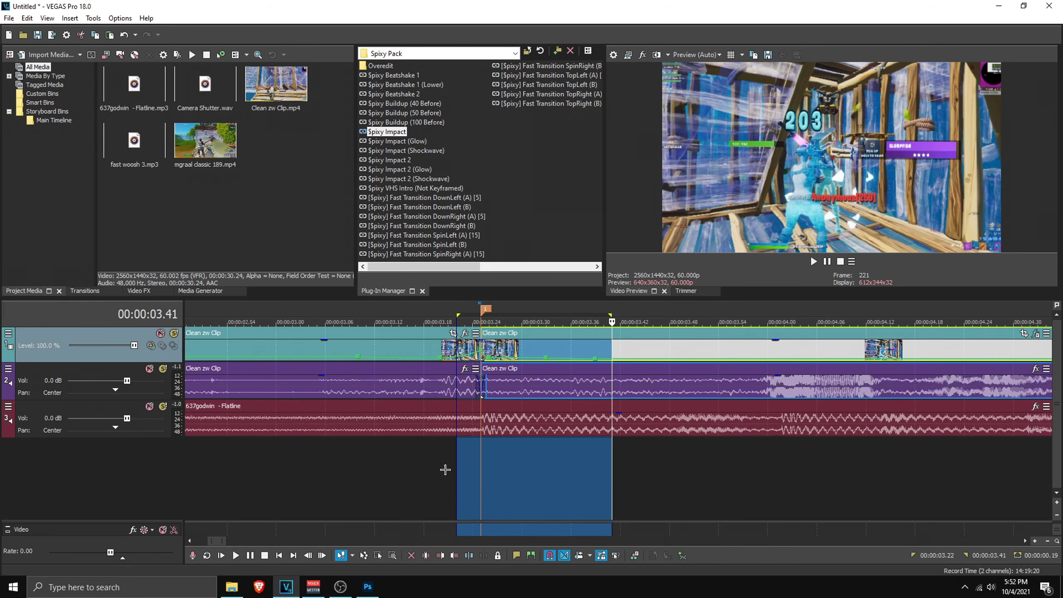
{"action": "left_click", "coordinate": [440, 470]}
{"action": "left_click", "coordinate": [284, 473]}
{"action": "left_click", "coordinate": [812, 261]}
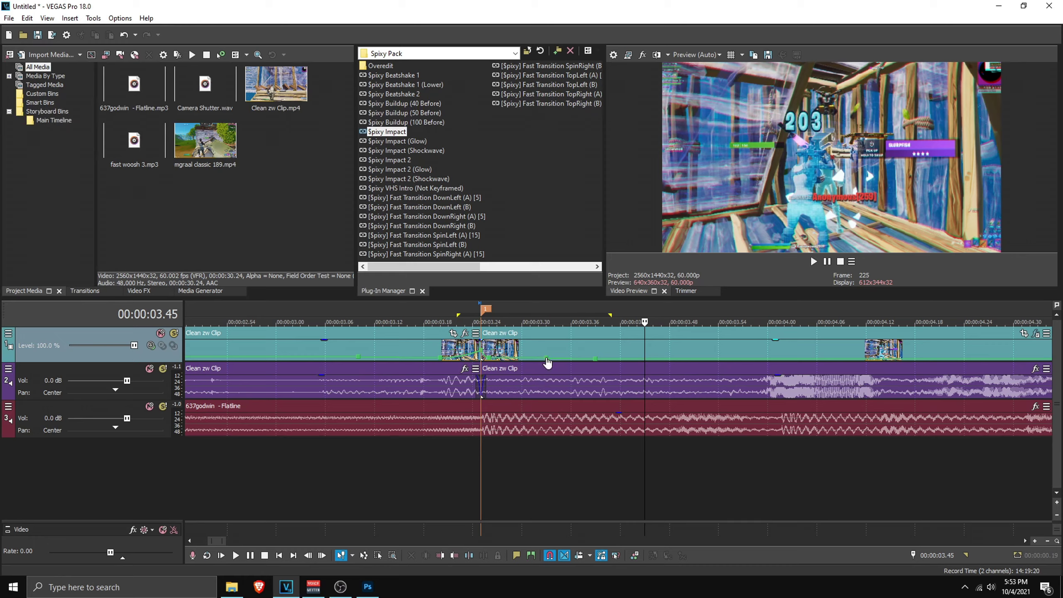
- Try moving the two slow-down velocity points further along the clip, the last one to about 00:00:03.44, and play the result
{"action": "left_click_drag", "start_coordinate": [546, 358], "coordinate": [581, 358]}
{"action": "right_click", "coordinate": [581, 359]}
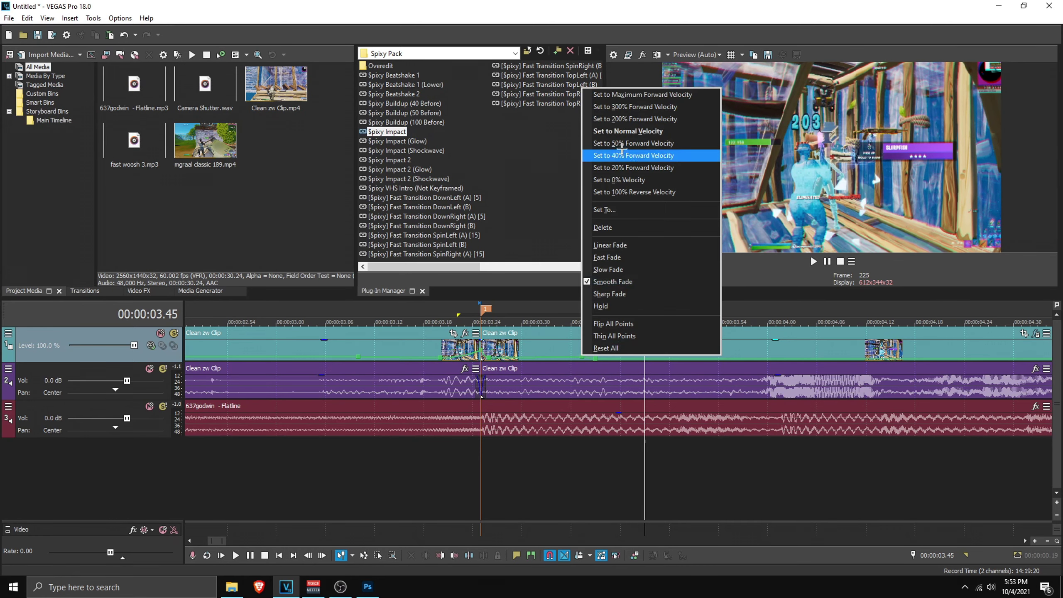
{"action": "left_click", "coordinate": [622, 154]}
{"action": "left_click_drag", "start_coordinate": [596, 365], "coordinate": [643, 362]}
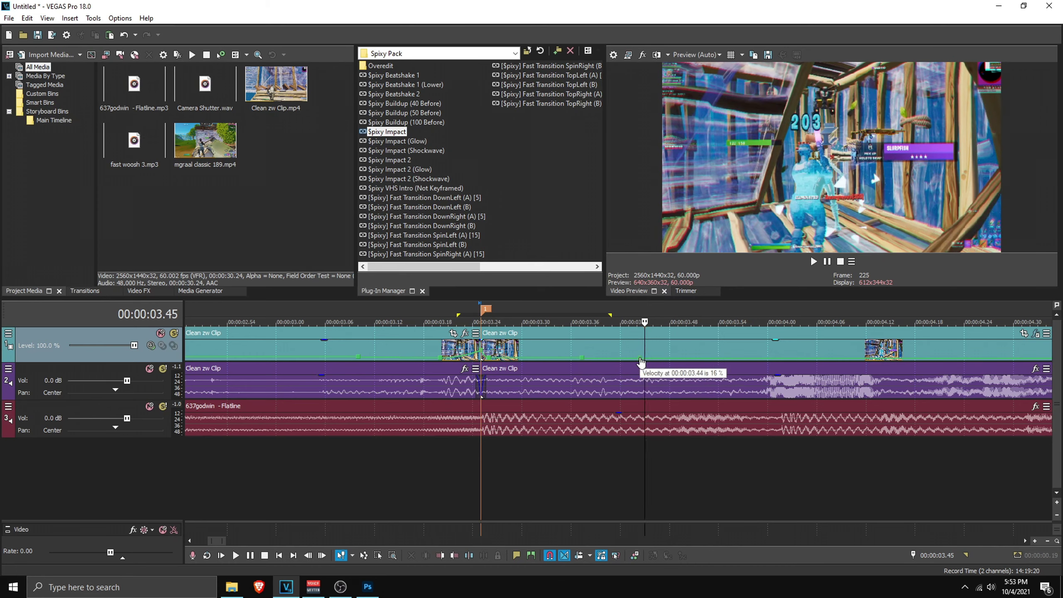
{"action": "right_click", "coordinate": [643, 362]}
{"action": "left_click", "coordinate": [666, 232]}
{"action": "key", "text": "space"}
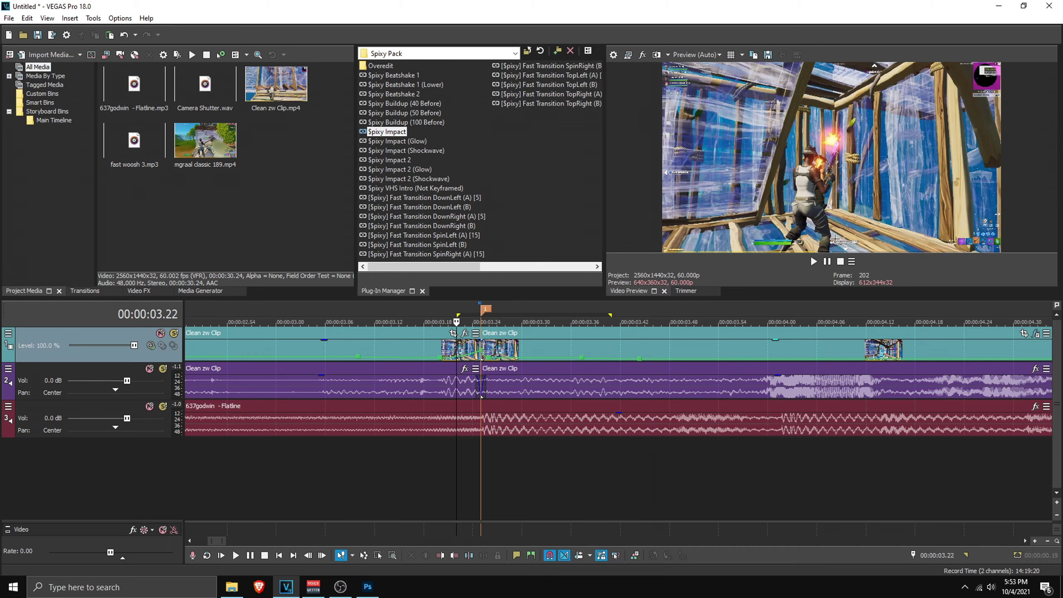
{"action": "left_click", "coordinate": [826, 261]}
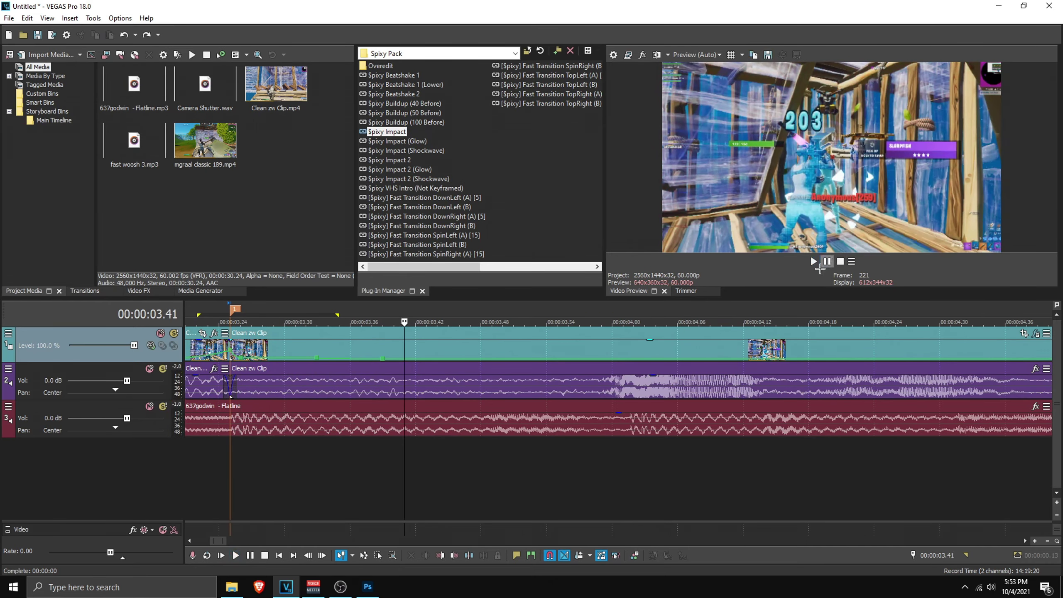
- Play the timeline from 00:00:03.21 through the impact and slow-down to review the velocity timing
{"action": "scroll", "coordinate": [497, 432], "scroll_direction": "down", "scroll_amount": 2}
{"action": "left_click", "coordinate": [502, 456]}
{"action": "left_click", "coordinate": [813, 261]}
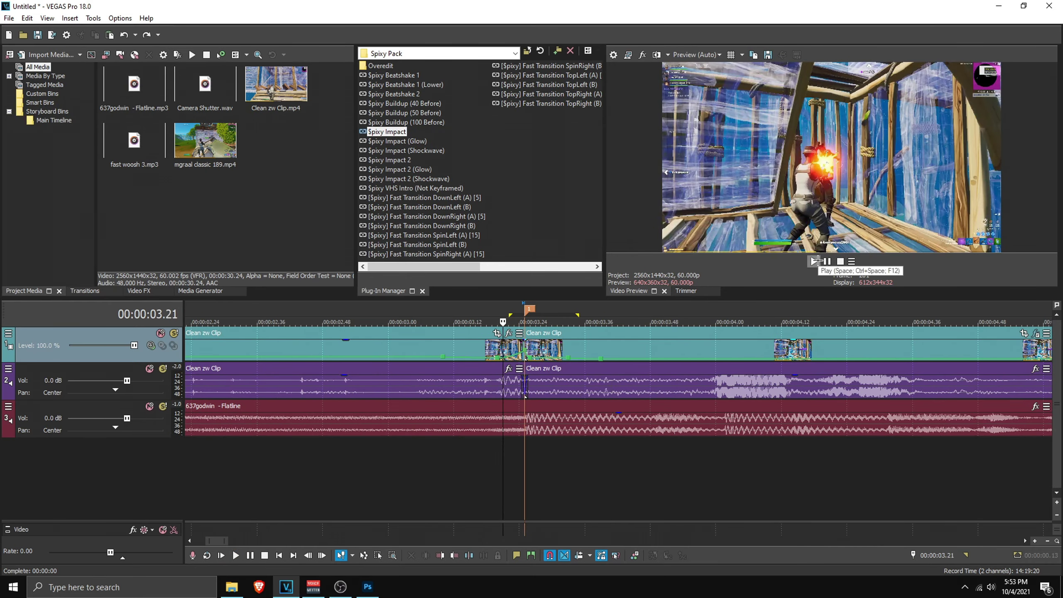
{"action": "left_click", "coordinate": [827, 261]}
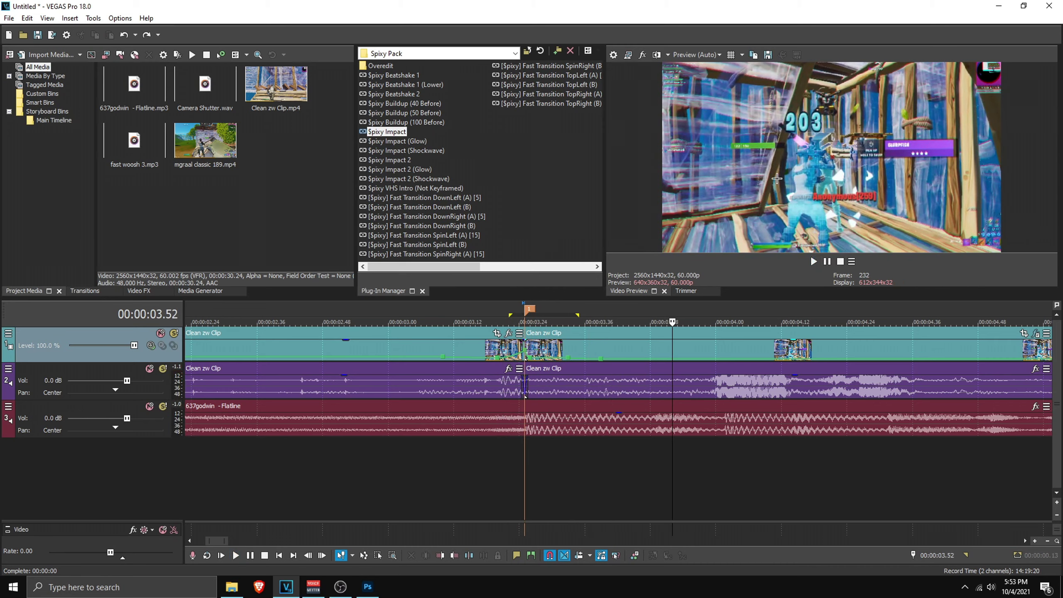
- Split the clip at 00:00:03.49, ten frames after the 0% velocity point, and delete the part after the split
{"action": "left_click", "coordinate": [610, 352]}
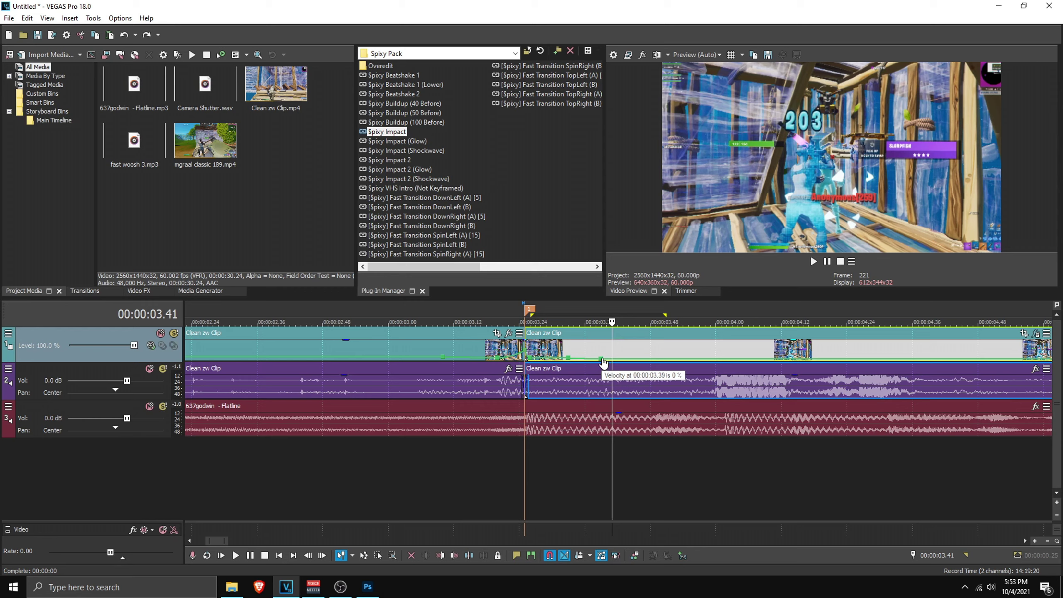
{"action": "left_click", "coordinate": [601, 359]}
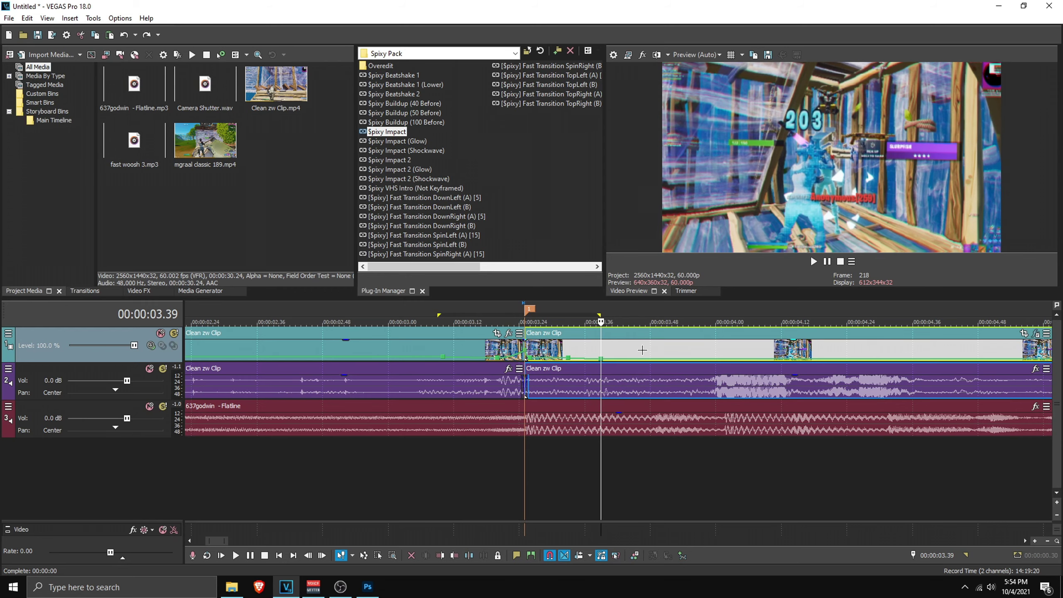
{"action": "key", "text": "alt+Right"}
{"action": "key", "text": "alt+Right"}
{"action": "key", "text": "alt+Right"}
{"action": "key", "text": "alt+Right"}
{"action": "key", "text": "alt+Right"}
{"action": "key", "text": "alt+Right"}
{"action": "key", "text": "alt+Right"}
{"action": "key", "text": "Right"}
{"action": "key", "text": "Right"}
{"action": "key", "text": "Right"}
{"action": "key", "text": "Right"}
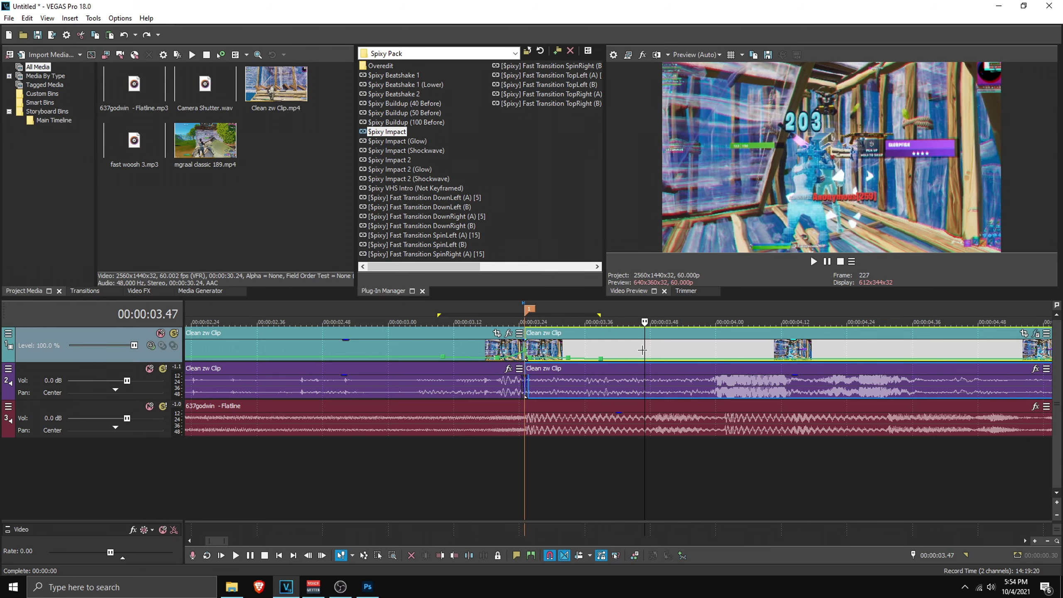
{"action": "key", "text": "s"}
{"action": "left_click", "coordinate": [682, 347]}
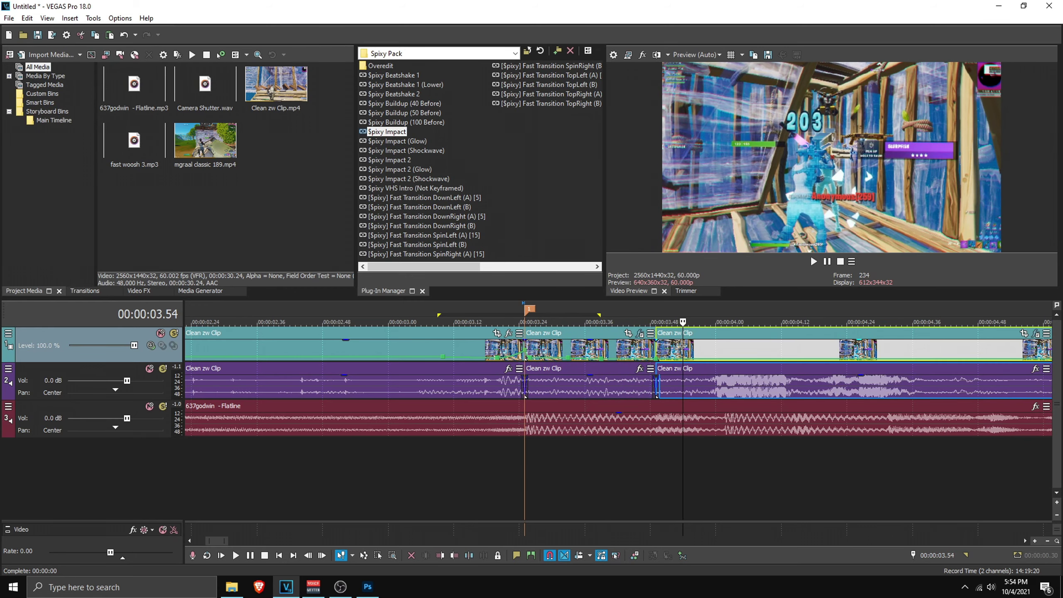
{"action": "key", "text": "Delete"}
- Save the trimmed gameplay clip's last frame, at 00:00:03.48, as the JPEG snapshot Image5 in Downloads
{"action": "left_click", "coordinate": [654, 349]}
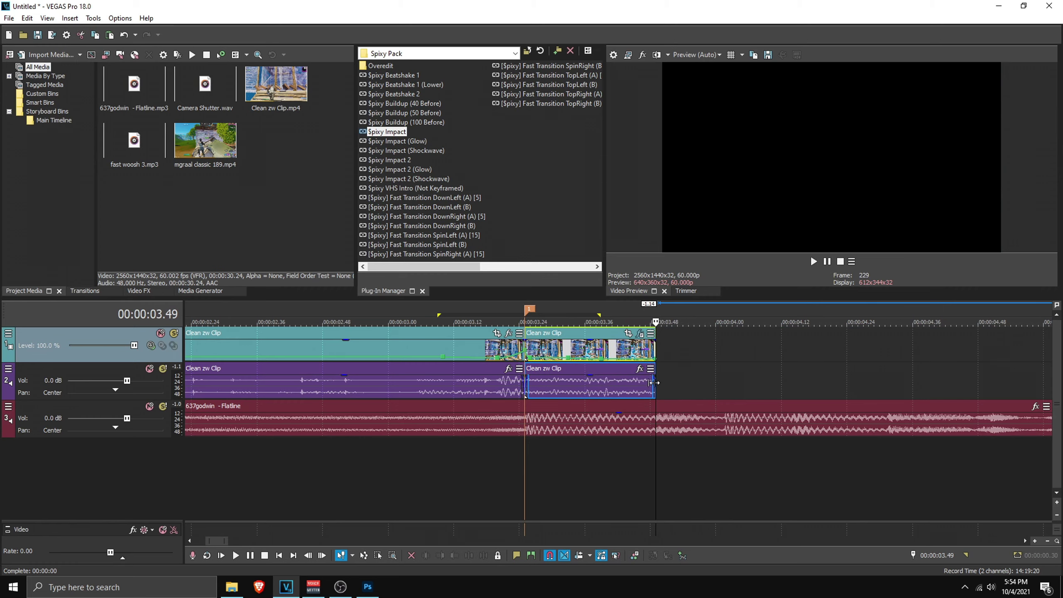
{"action": "scroll", "coordinate": [702, 370], "scroll_direction": "up", "scroll_amount": 5}
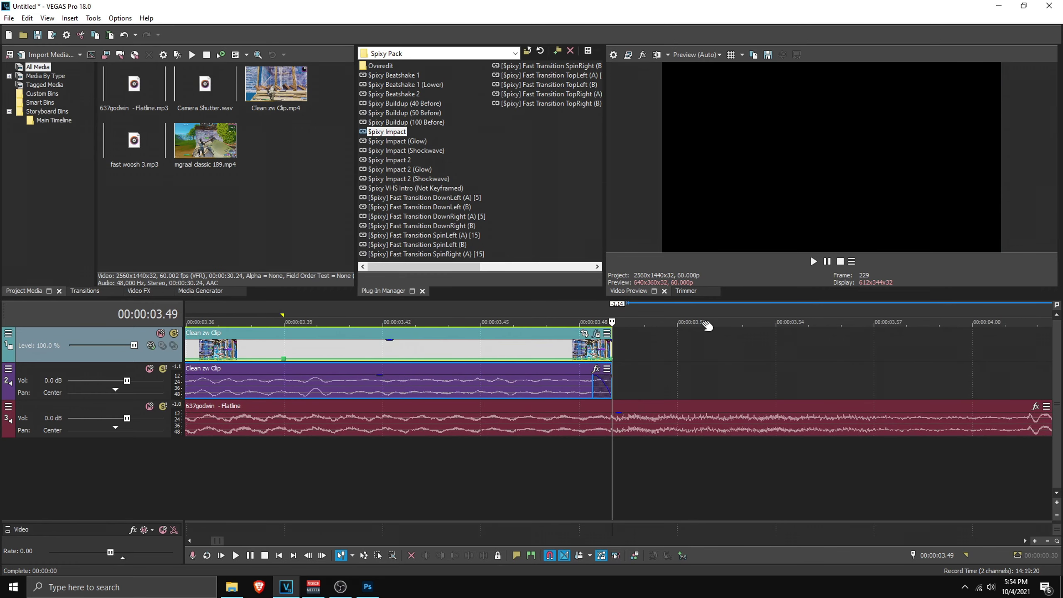
{"action": "key", "text": "Left"}
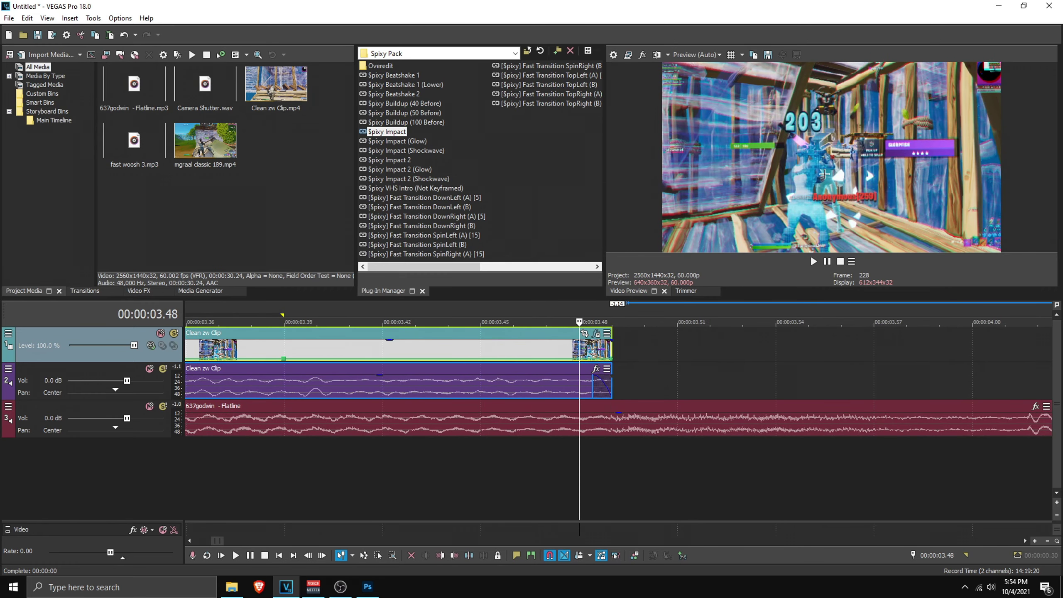
{"action": "scroll", "coordinate": [656, 356], "scroll_direction": "down", "scroll_amount": 3}
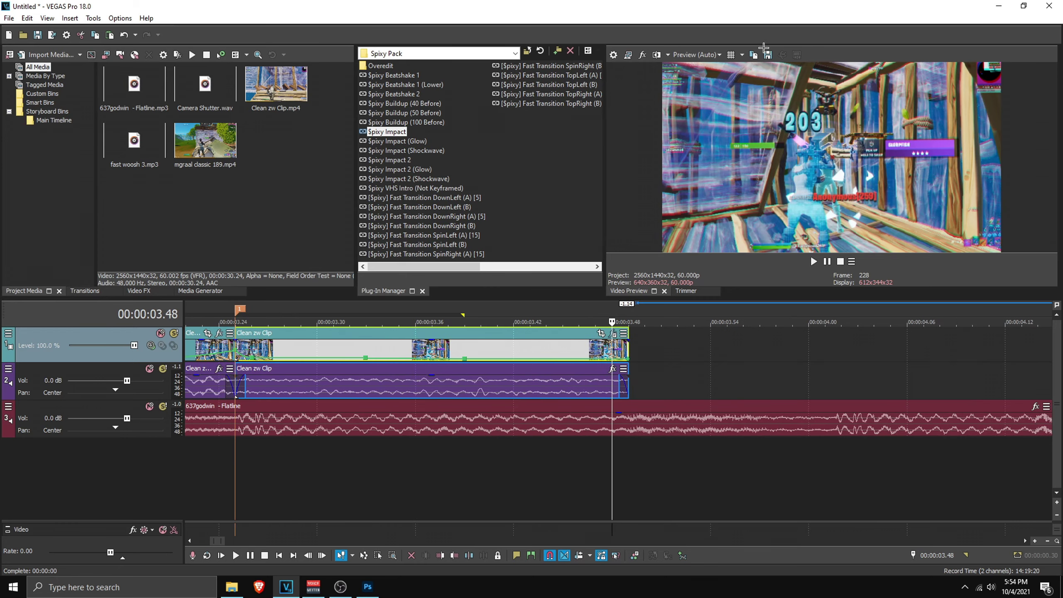
{"action": "left_click", "coordinate": [767, 55]}
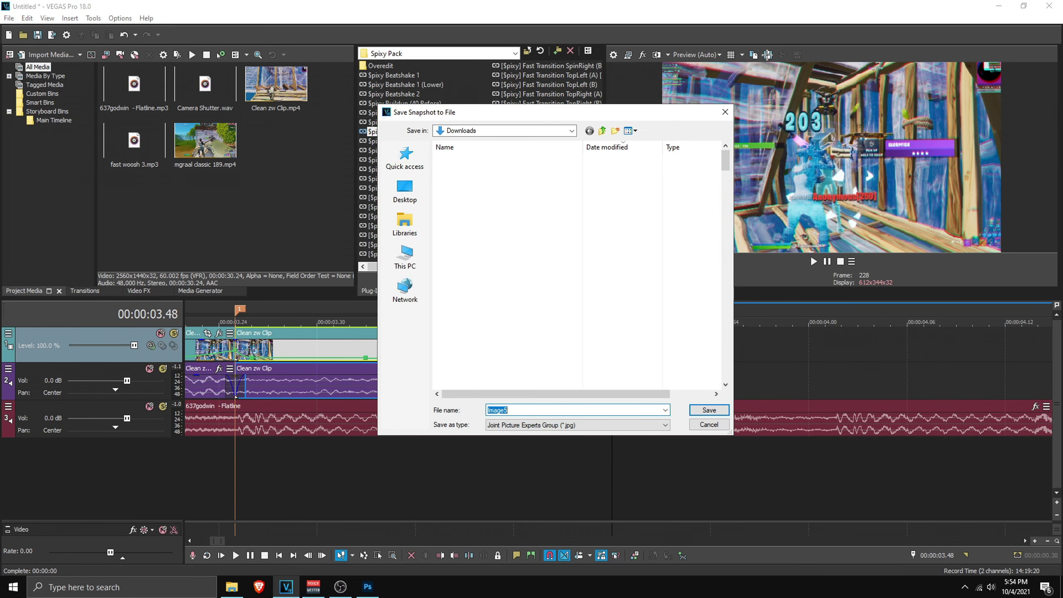
{"action": "left_click", "coordinate": [525, 425]}
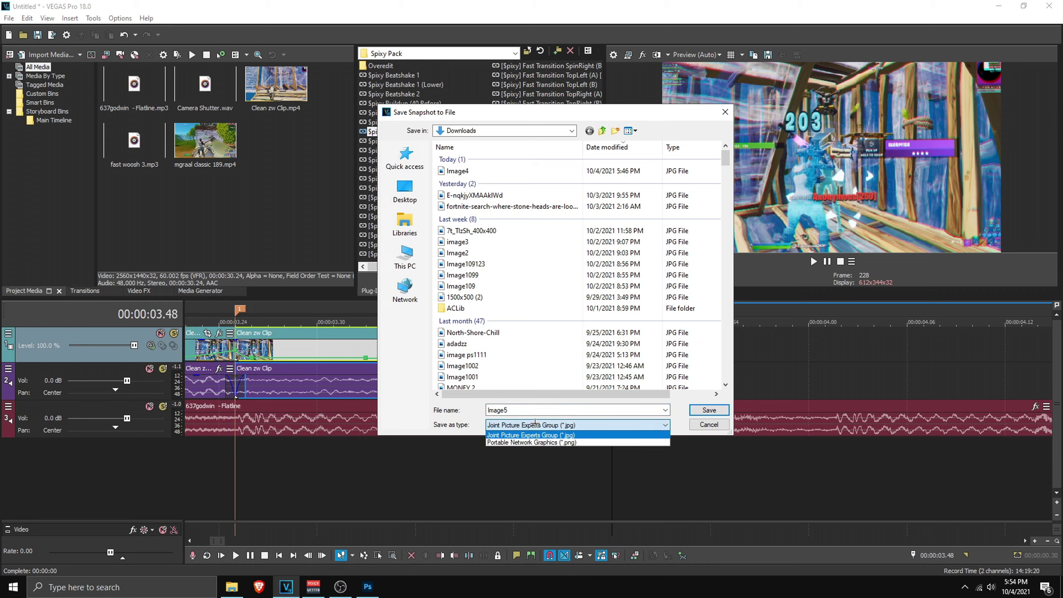
{"action": "left_click", "coordinate": [519, 435]}
{"action": "left_click", "coordinate": [520, 427]}
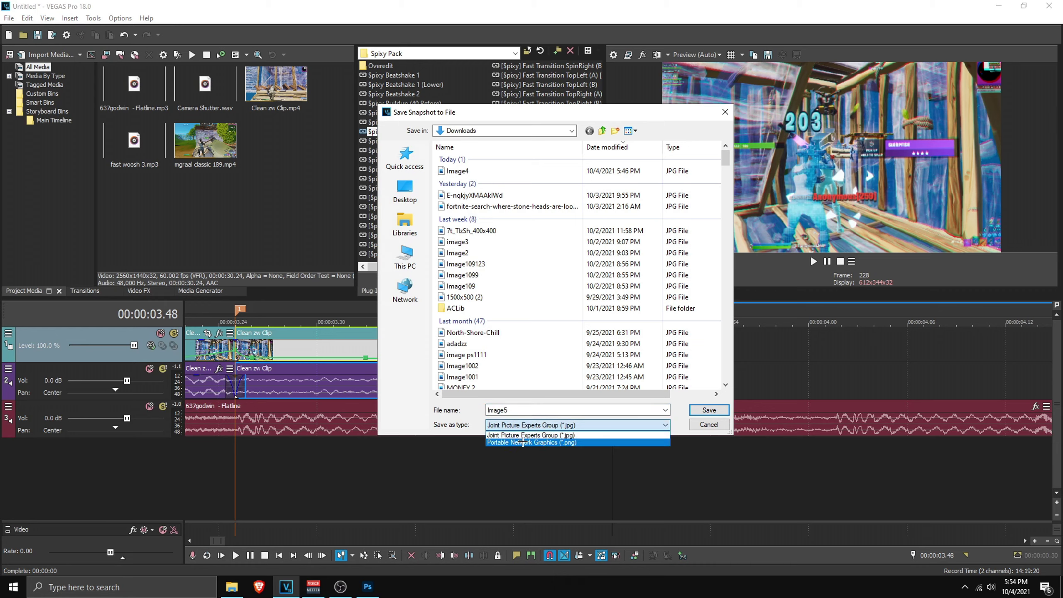
{"action": "left_click", "coordinate": [521, 437]}
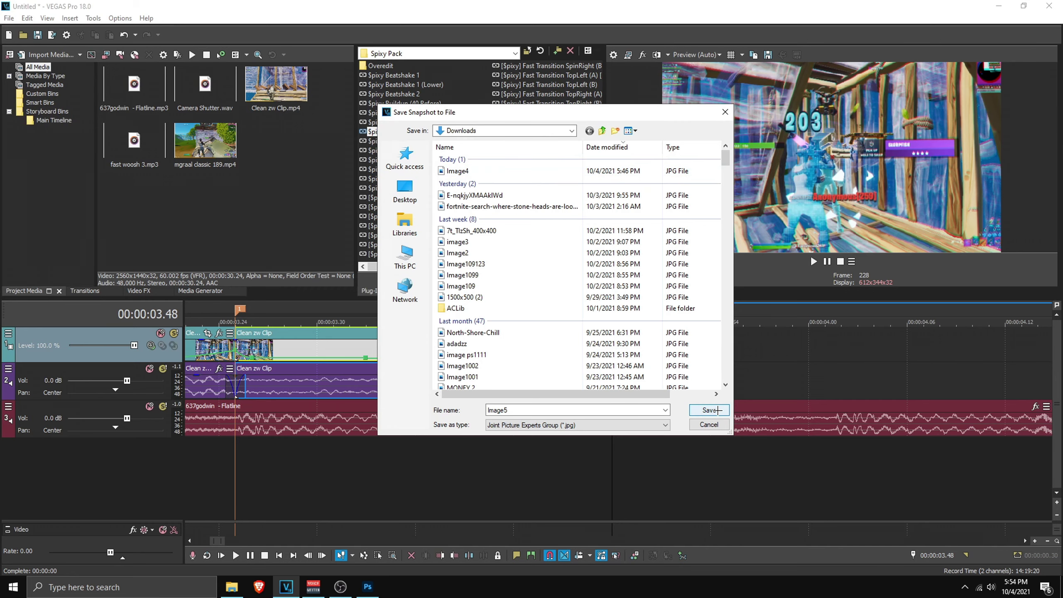
{"action": "left_click", "coordinate": [716, 409]}
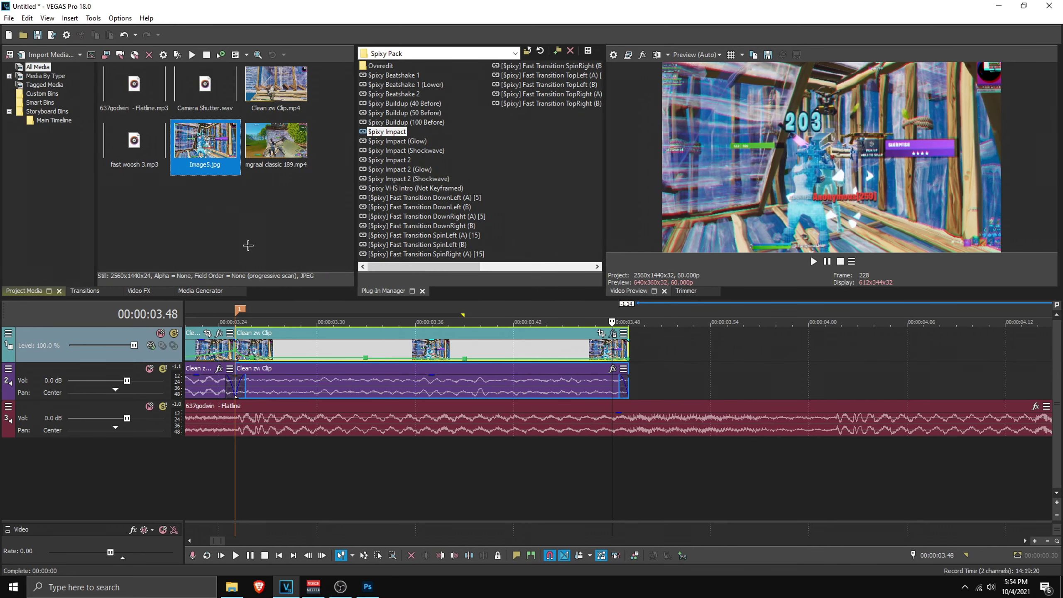
{"action": "left_click", "coordinate": [247, 244]}
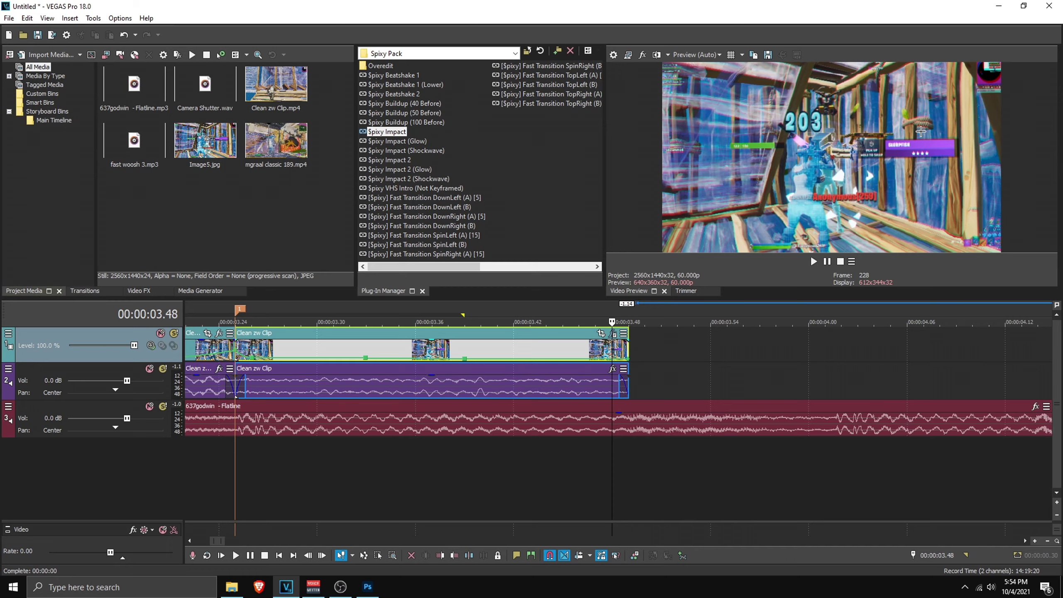
- Place Image5.jpg on the video track directly after the end of the gameplay clip, at 00:00:03.49
{"action": "left_click_drag", "start_coordinate": [205, 140], "coordinate": [634, 354]}
{"action": "scroll", "coordinate": [634, 355], "scroll_direction": "down", "scroll_amount": 5}
{"action": "left_click", "coordinate": [623, 355]}
{"action": "left_click", "coordinate": [637, 355]}
{"action": "left_click", "coordinate": [659, 355]}
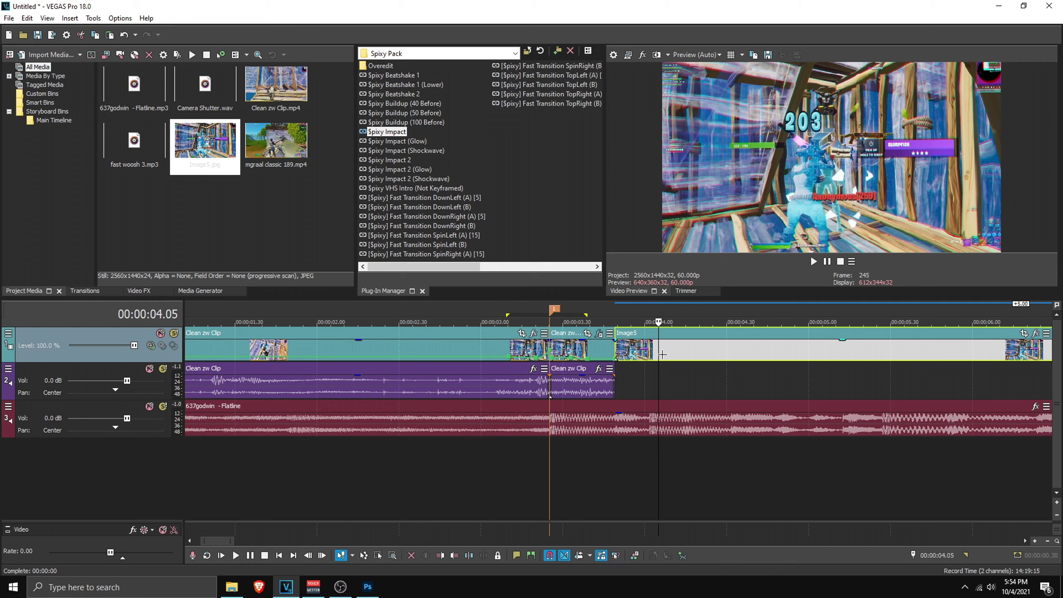
{"action": "left_click", "coordinate": [664, 355]}
{"action": "left_click", "coordinate": [695, 354]}
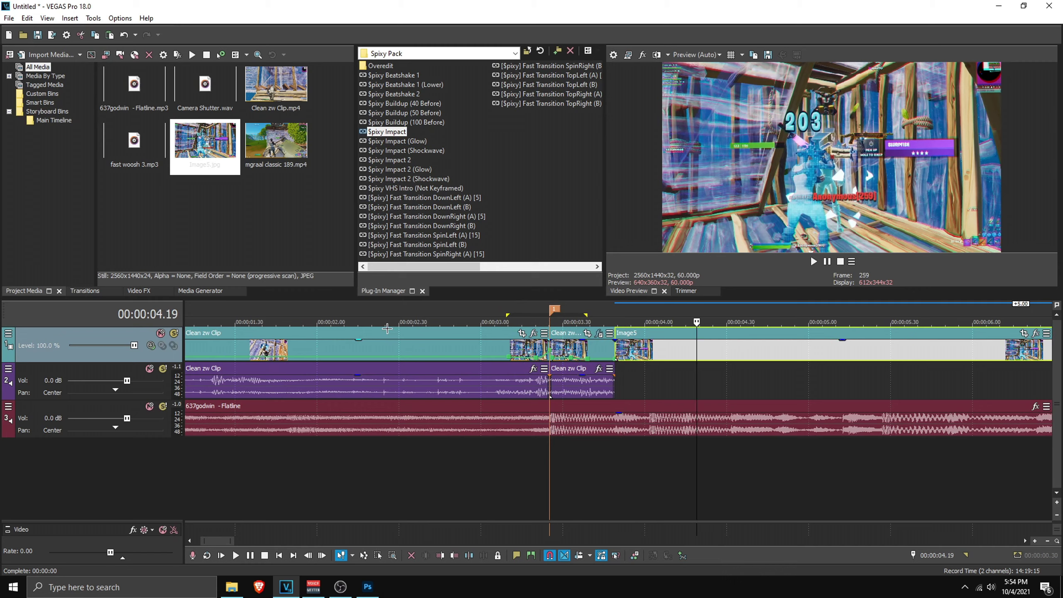
- Insert a new video track at the top and move Image5 onto it, keeping its start at the gameplay clip's end
{"action": "right_click", "coordinate": [105, 337]}
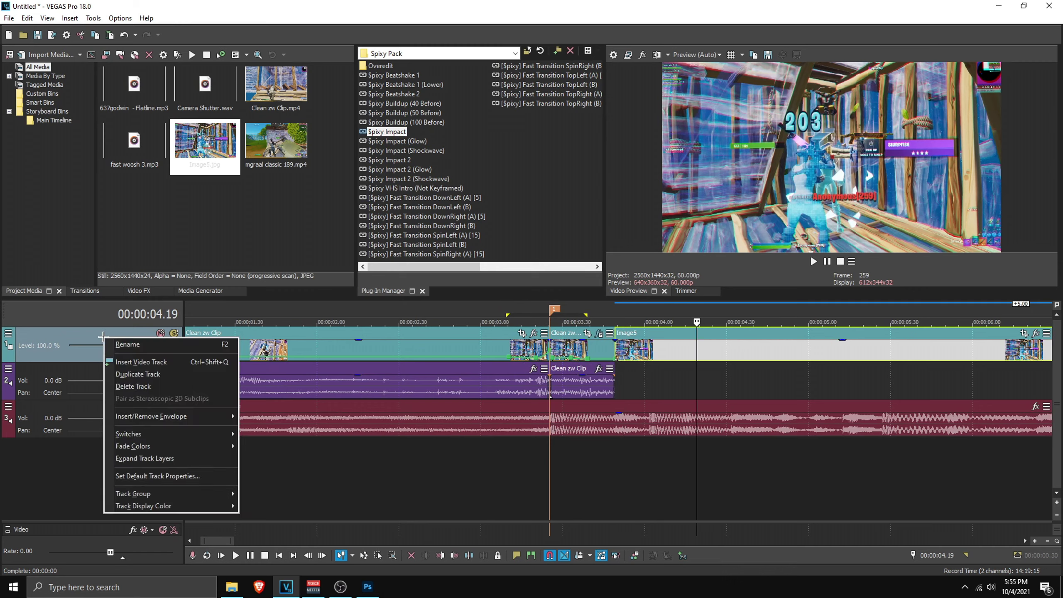
{"action": "left_click", "coordinate": [137, 365]}
{"action": "scroll", "coordinate": [657, 349], "scroll_direction": "down", "scroll_amount": 2}
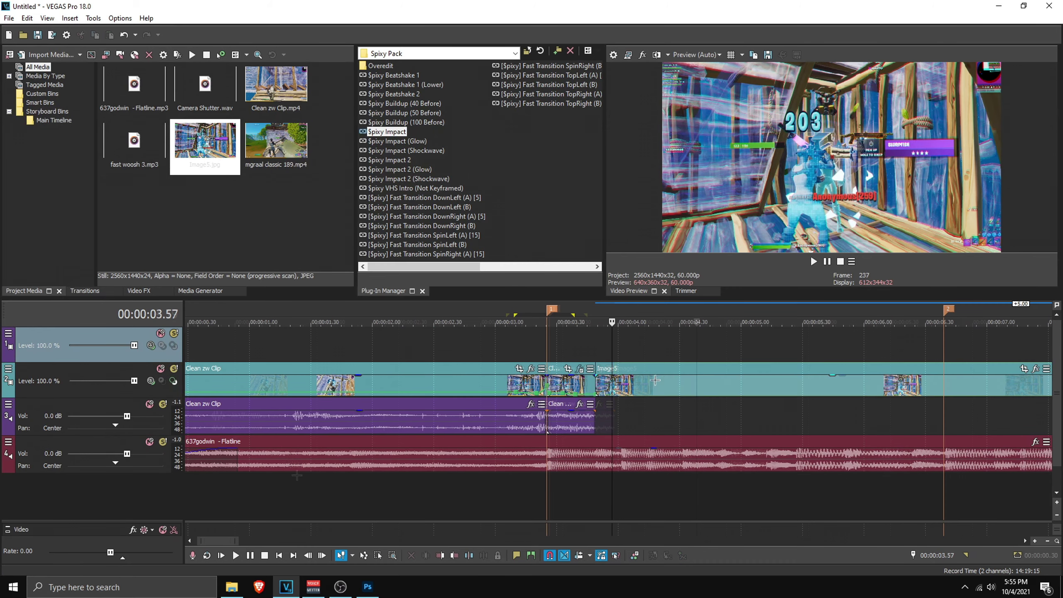
{"action": "left_click_drag", "start_coordinate": [657, 348], "coordinate": [656, 349]}
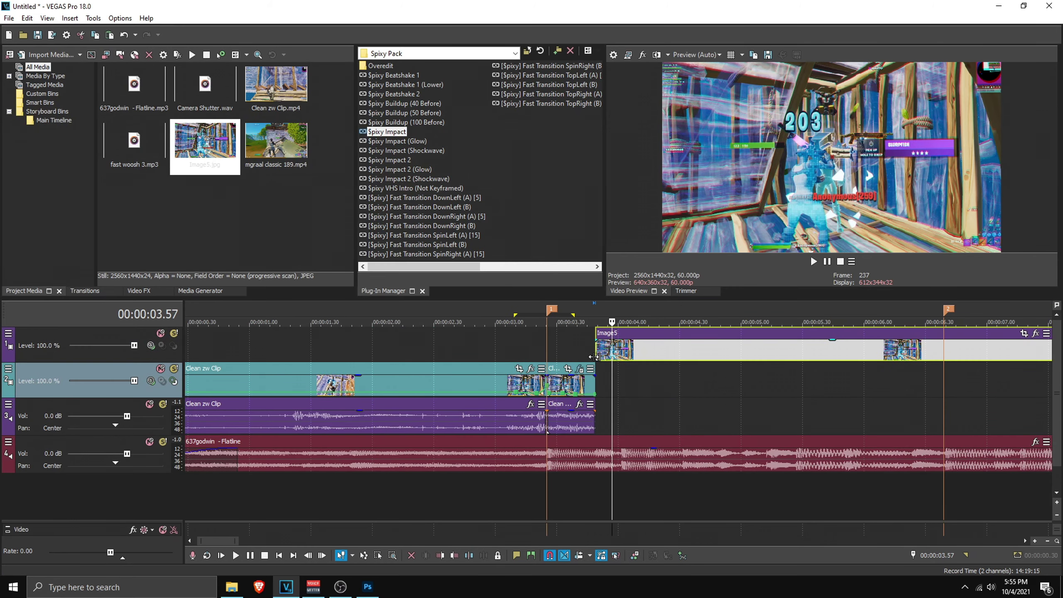
- Place a marker 55 frames after Image5's start, at 00:00:04.44, split Image5 there and delete the part after the split
{"action": "left_click", "coordinate": [597, 354]}
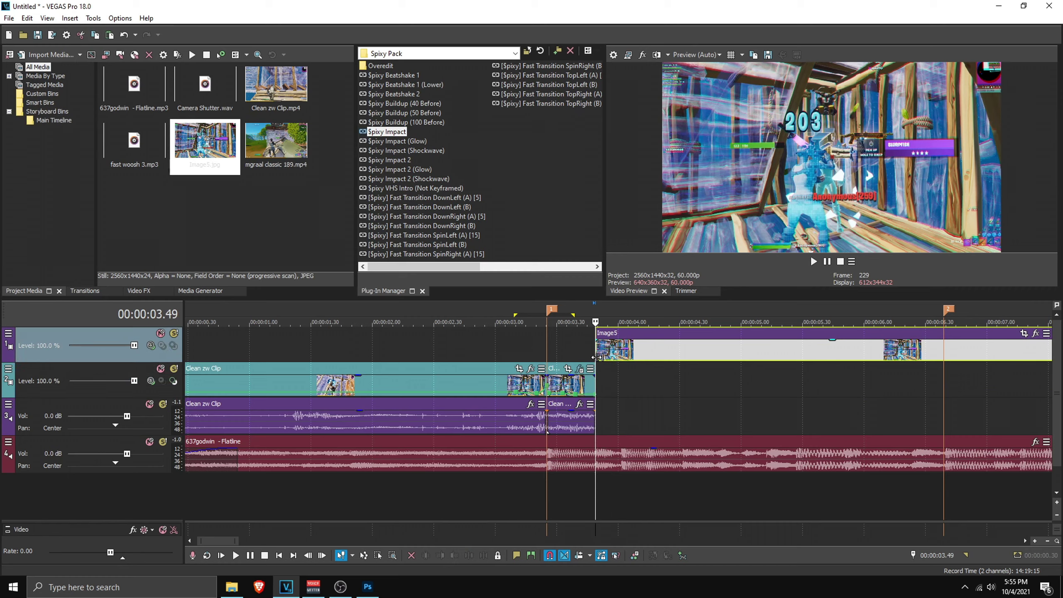
{"action": "scroll", "coordinate": [623, 348], "scroll_direction": "up", "scroll_amount": 2}
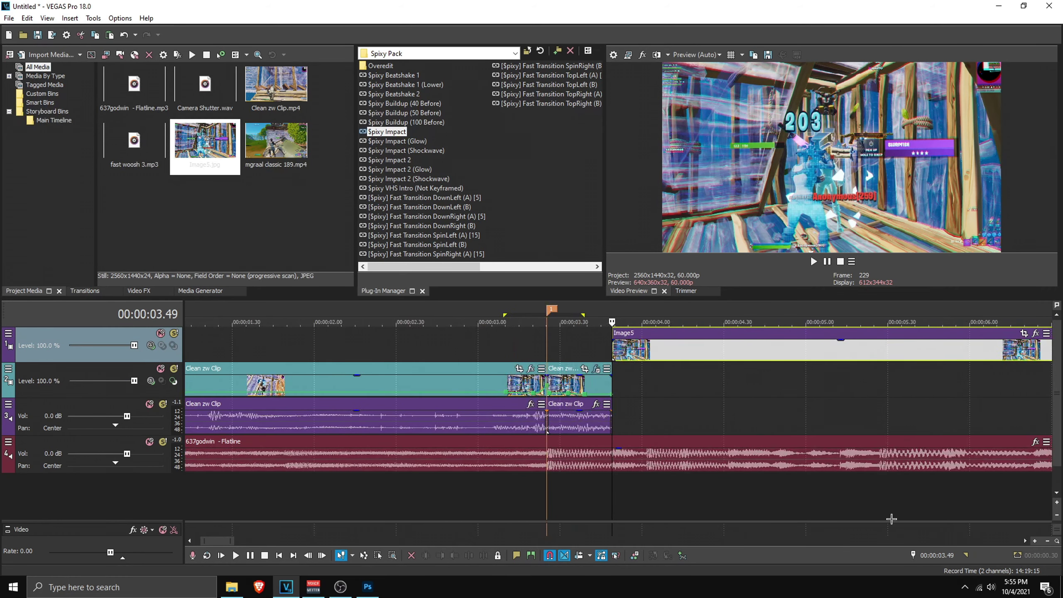
{"action": "left_click", "coordinate": [944, 555]}
{"action": "key", "text": "BackSpace"}
{"action": "type", "text": "+55"}
{"action": "key", "text": "Return"}
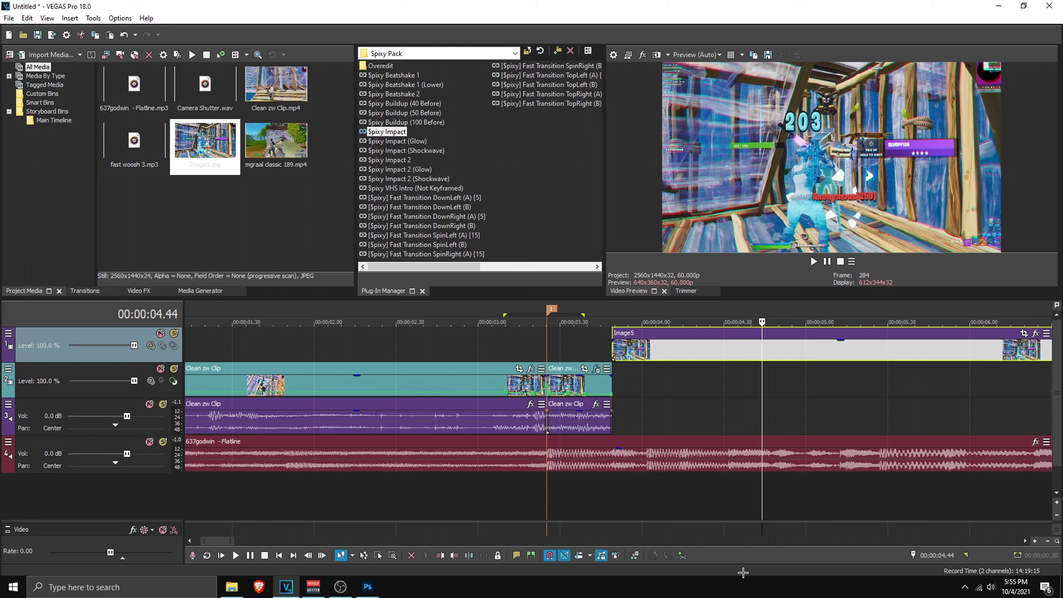
{"action": "key", "text": "m"}
{"action": "key", "text": "s"}
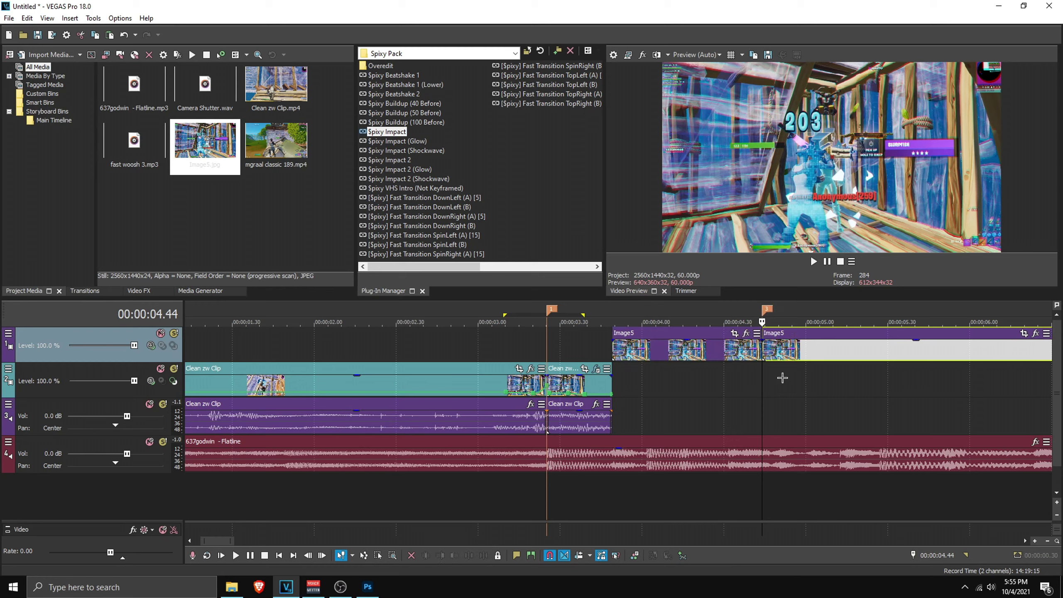
{"action": "double_click", "coordinate": [781, 351]}
{"action": "key", "text": "Delete"}
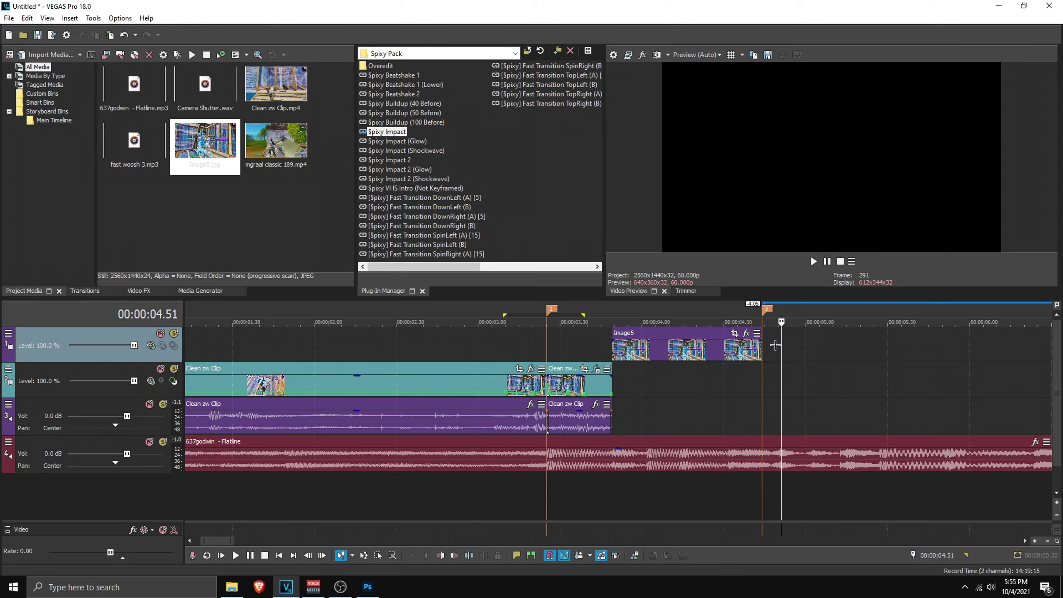
- Shorten Image5 by trimming its end back to about 00:00:04.25
{"action": "left_click", "coordinate": [672, 349]}
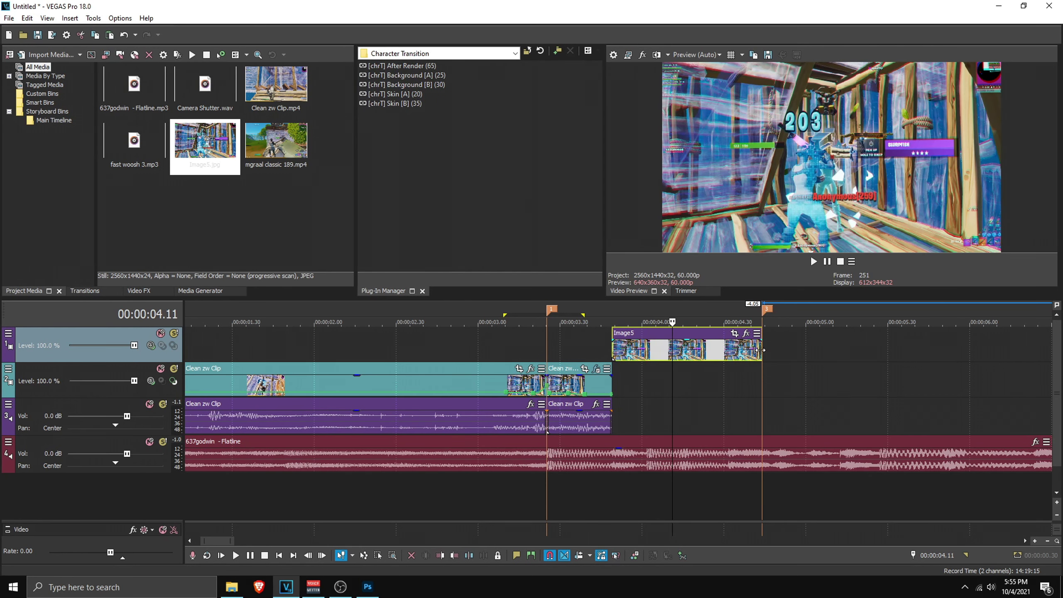
{"action": "scroll", "coordinate": [706, 396], "scroll_direction": "down", "scroll_amount": 5}
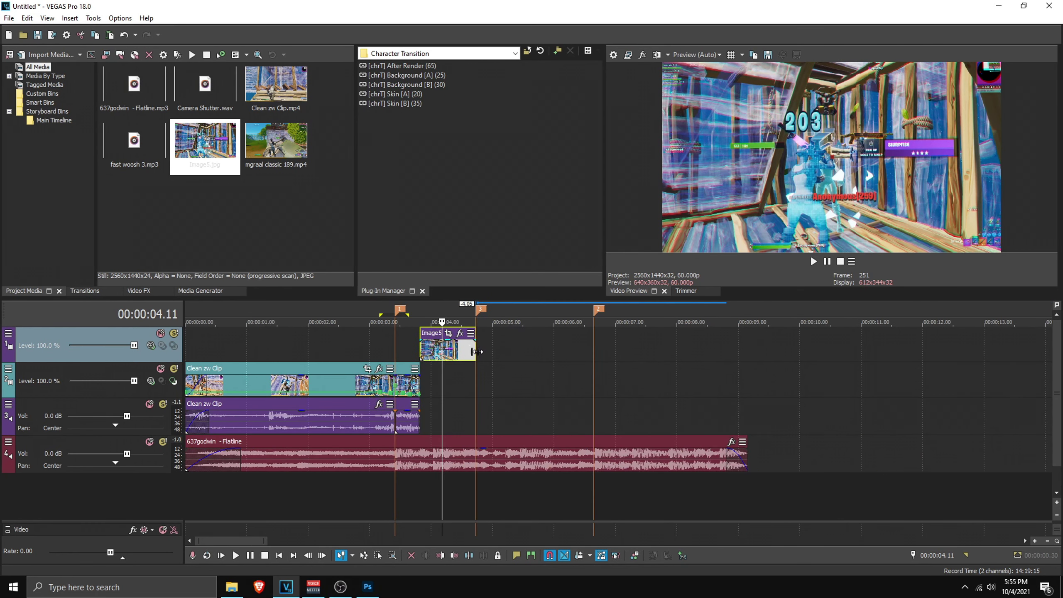
{"action": "left_click_drag", "start_coordinate": [476, 351], "coordinate": [456, 351]}
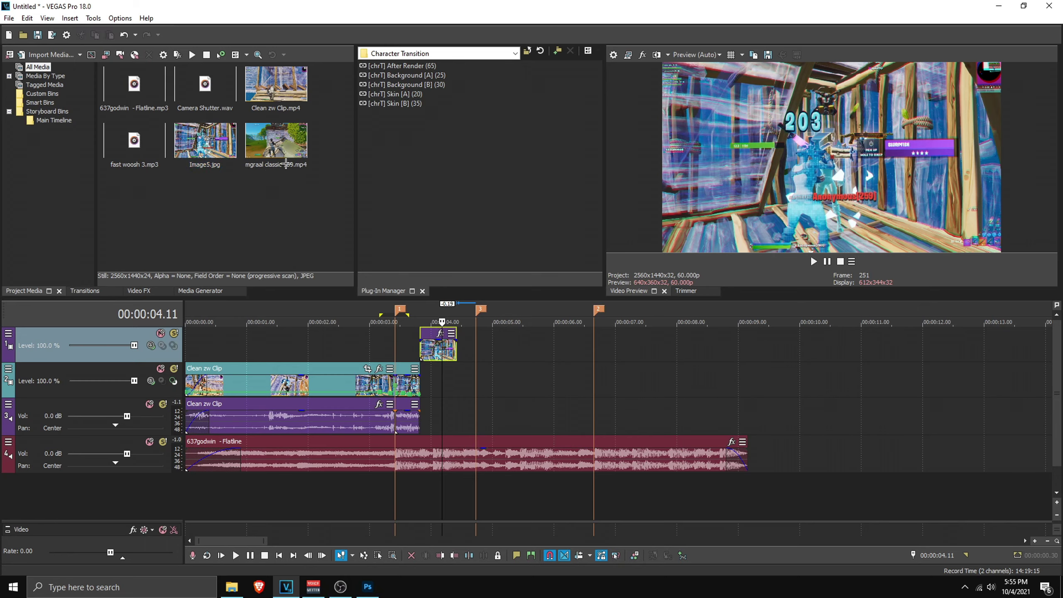
- Add mgraal classic 189.mp4 to the second video track and adjust it to start at the 00:00:04.44 marker with the chosen shot
{"action": "left_click_drag", "start_coordinate": [282, 165], "coordinate": [475, 386]}
{"action": "left_click", "coordinate": [557, 387]}
{"action": "left_click", "coordinate": [577, 386]}
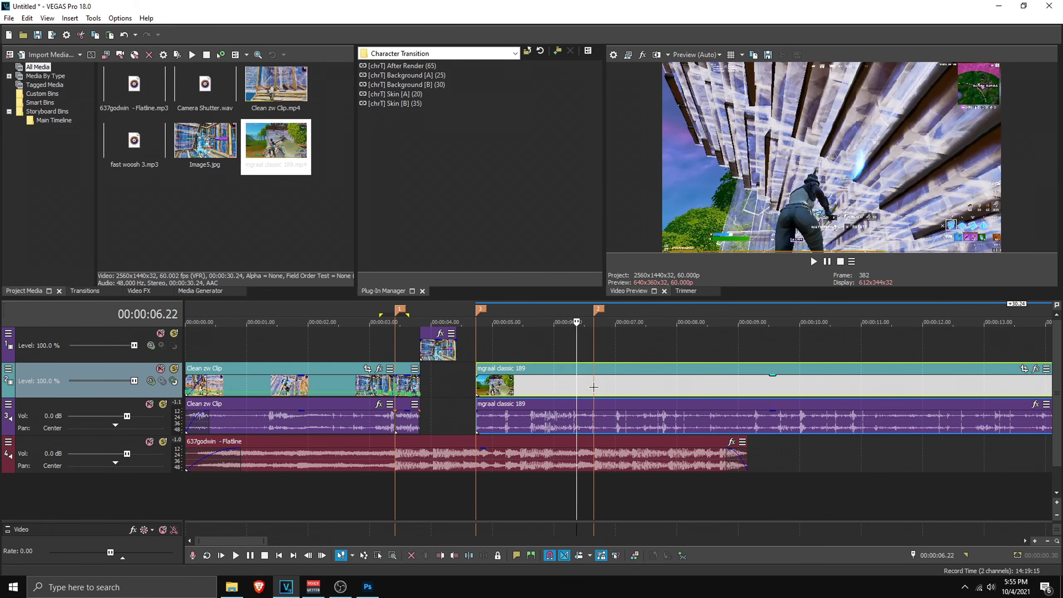
{"action": "left_click", "coordinate": [593, 386]}
{"action": "left_click_drag", "start_coordinate": [590, 370], "coordinate": [572, 370]}
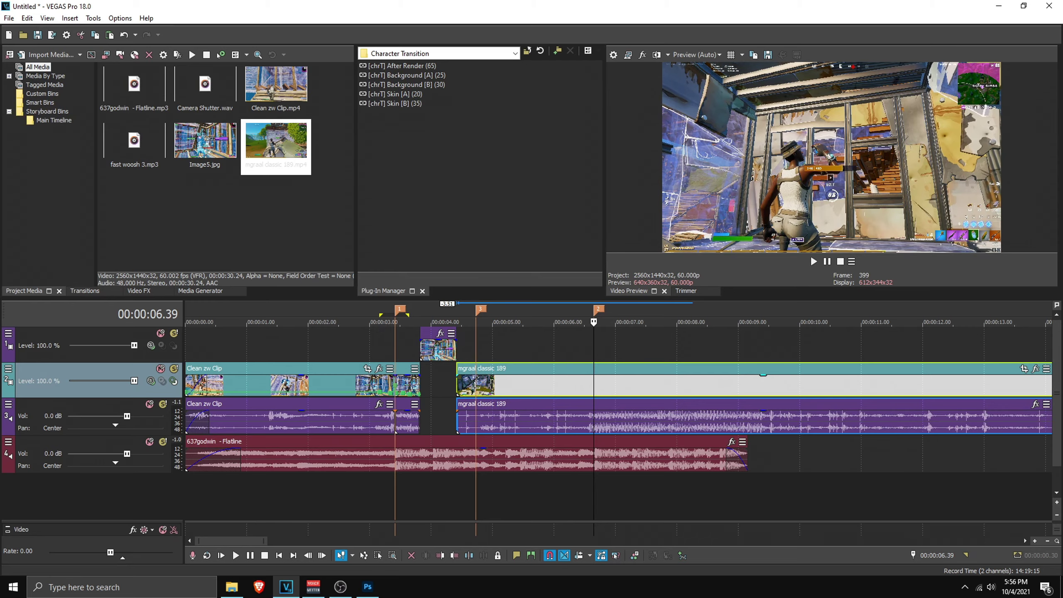
{"action": "scroll", "coordinate": [474, 388], "scroll_direction": "down", "scroll_amount": 2}
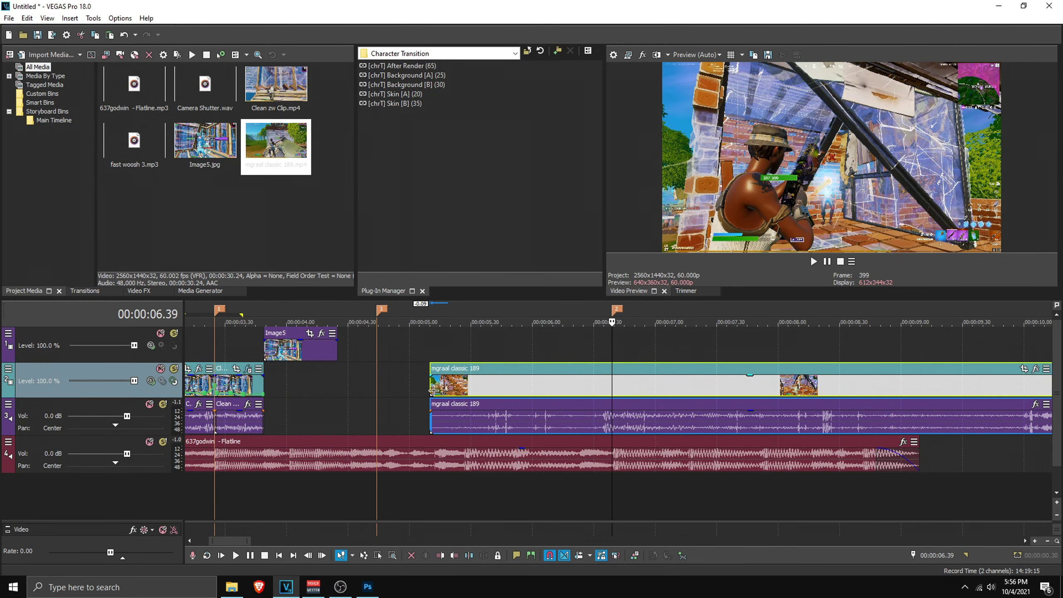
{"action": "left_click_drag", "start_coordinate": [432, 389], "coordinate": [378, 367]}
{"action": "left_click", "coordinate": [377, 367]}
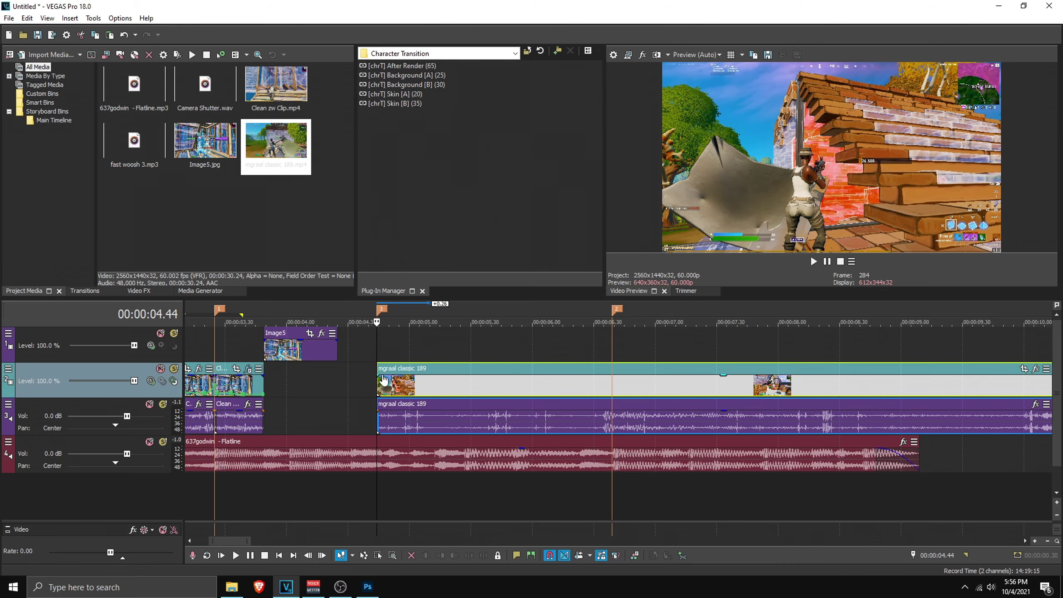
- Save the first frame of the mgraal classic 189 clip, at 00:00:04.44, as the JPEG snapshot Image6 in Downloads
{"action": "scroll", "coordinate": [564, 396], "scroll_direction": "up", "scroll_amount": 3}
{"action": "scroll", "coordinate": [564, 395], "scroll_direction": "up", "scroll_amount": 1}
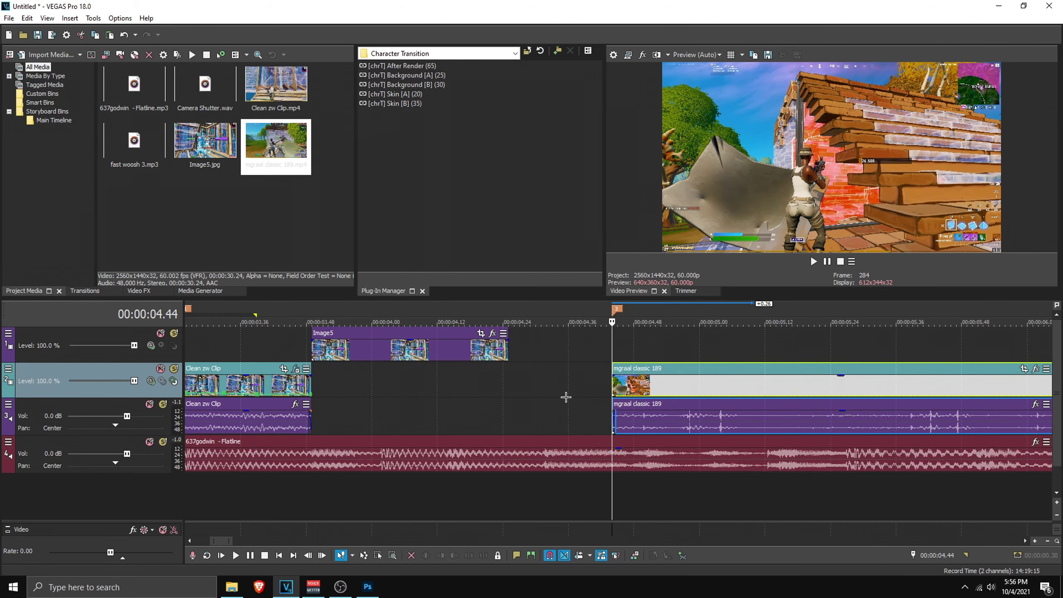
{"action": "scroll", "coordinate": [600, 394], "scroll_direction": "down", "scroll_amount": 1}
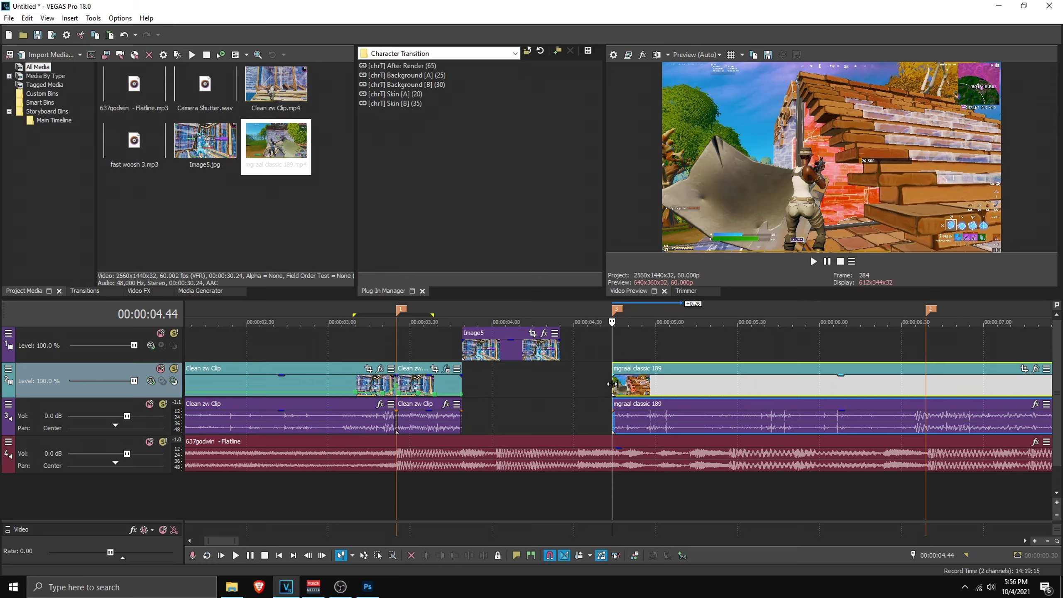
{"action": "scroll", "coordinate": [624, 361], "scroll_direction": "up", "scroll_amount": 2}
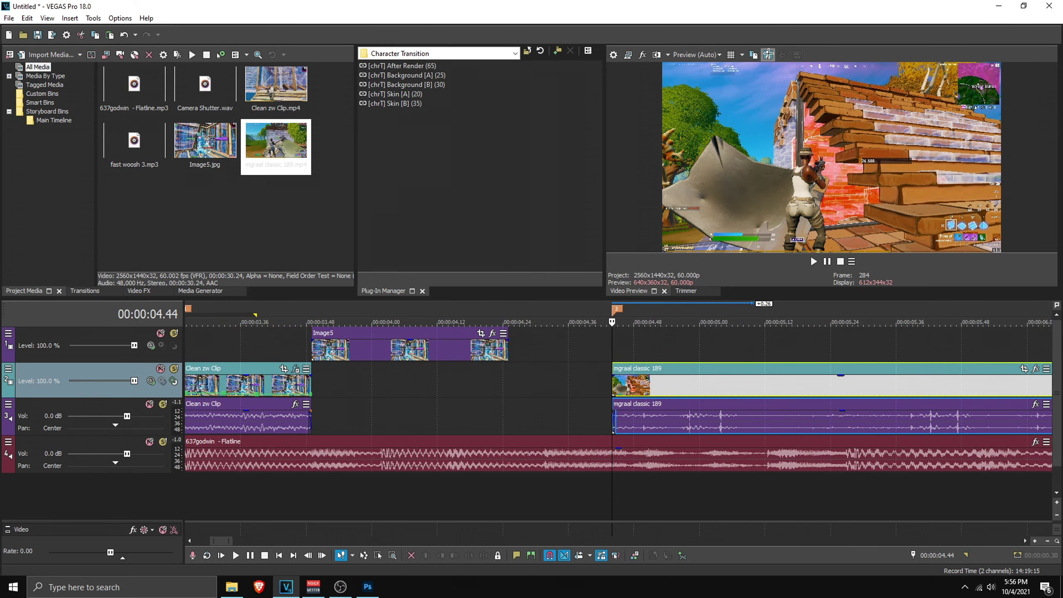
{"action": "left_click", "coordinate": [767, 54]}
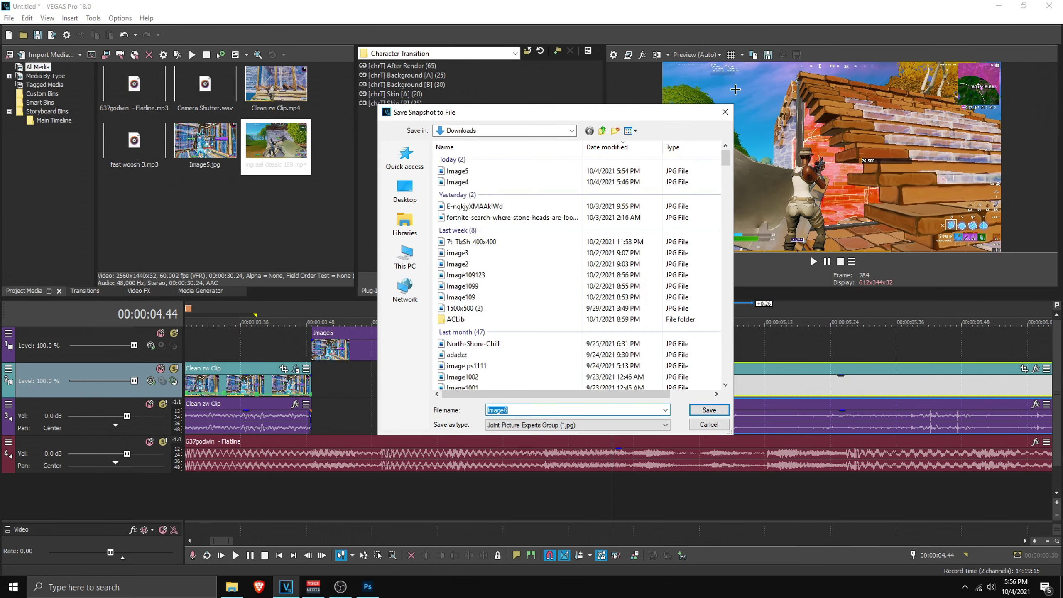
{"action": "left_click", "coordinate": [519, 425]}
{"action": "left_click", "coordinate": [518, 435]}
{"action": "left_click", "coordinate": [712, 409]}
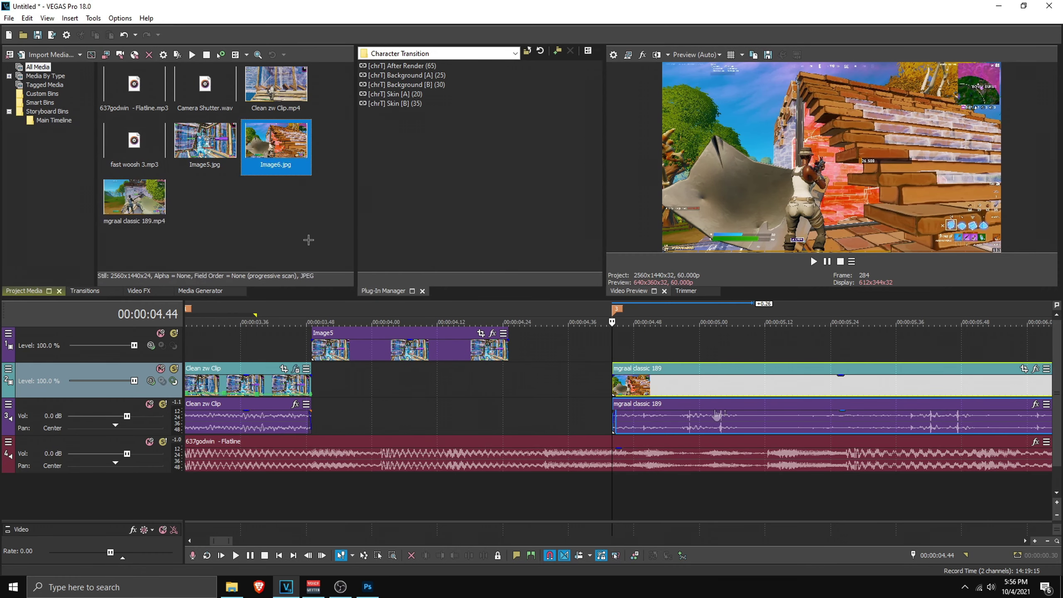
- Place Image6.jpg directly after Image5 on the top track, split it at about 00:00:05.03 and delete the part after the split
{"action": "left_click_drag", "start_coordinate": [277, 164], "coordinate": [515, 354]}
{"action": "left_click", "coordinate": [714, 348]}
{"action": "key", "text": "s"}
{"action": "left_click", "coordinate": [748, 352]}
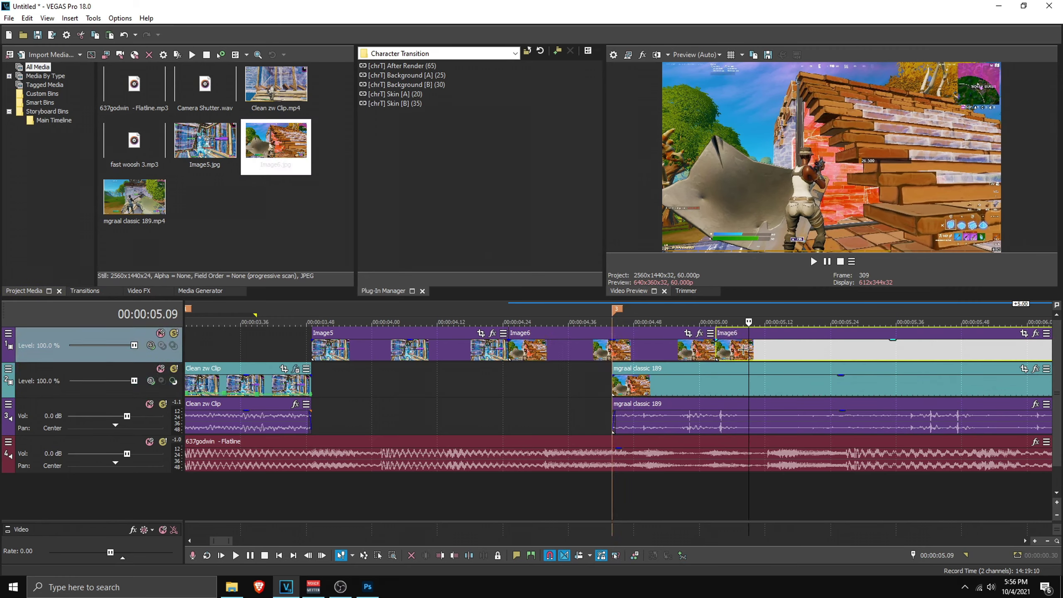
{"action": "key", "text": "Delete"}
- Split Image5 20 frames after its start, at 00:00:04.09, and delete the part after the split
{"action": "left_click", "coordinate": [313, 346]}
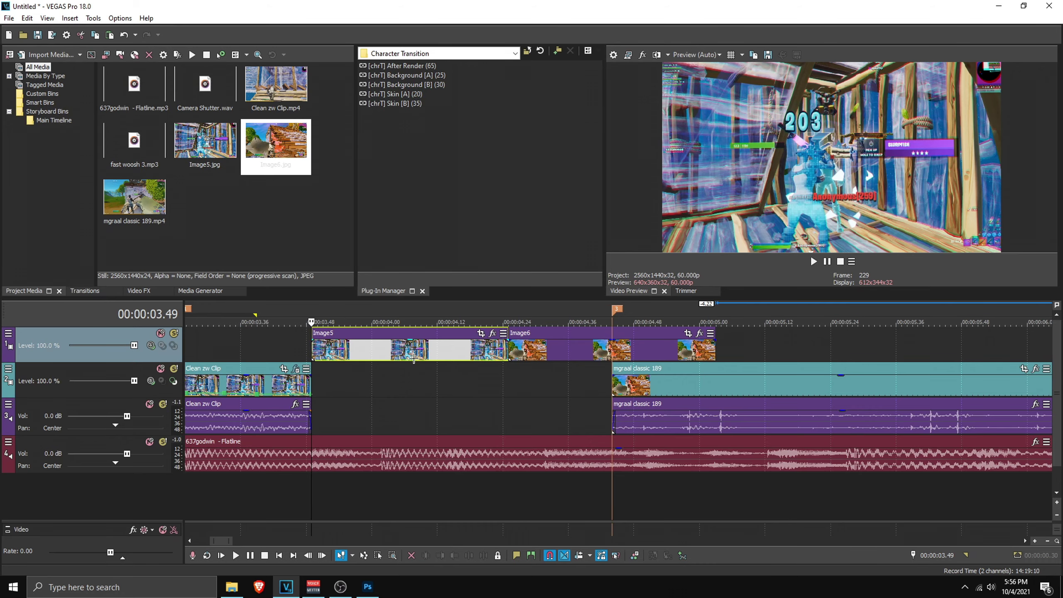
{"action": "scroll", "coordinate": [628, 374], "scroll_direction": "down", "scroll_amount": 1}
{"action": "scroll", "coordinate": [628, 375], "scroll_direction": "up", "scroll_amount": 2}
{"action": "scroll", "coordinate": [666, 388], "scroll_direction": "down", "scroll_amount": 3}
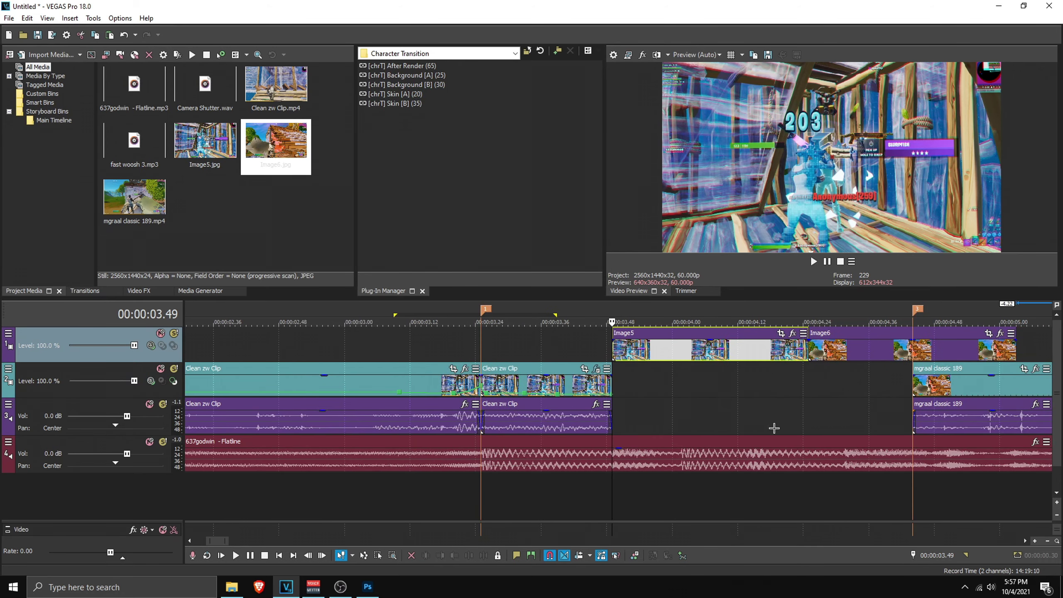
{"action": "double_click", "coordinate": [941, 555]}
{"action": "key", "text": "BackSpace"}
{"action": "type", "text": "+20"}
{"action": "key", "text": "Return"}
{"action": "key", "text": "s"}
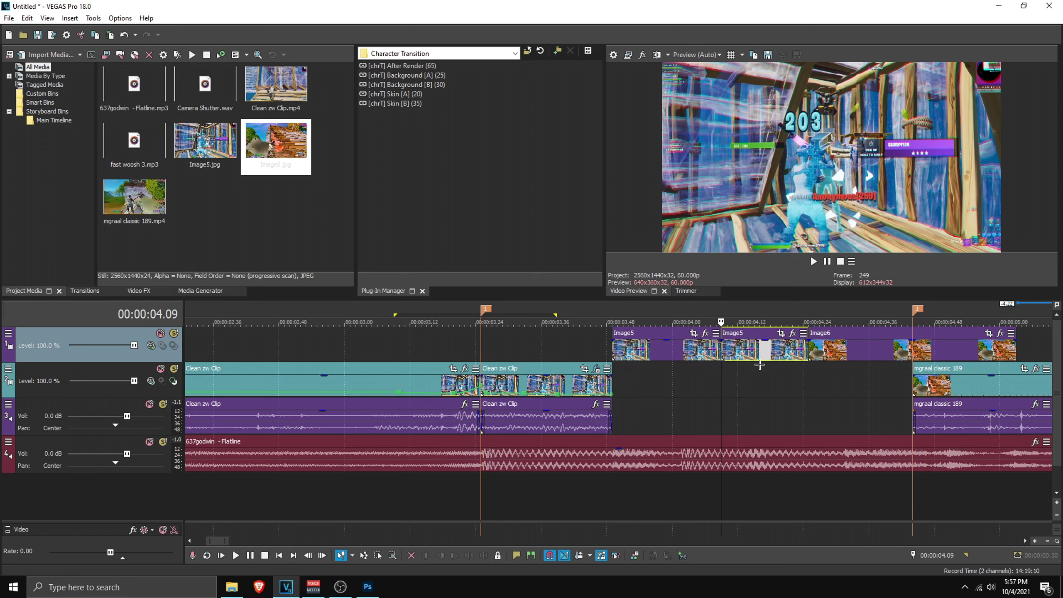
{"action": "left_click", "coordinate": [743, 349]}
{"action": "key", "text": "Delete"}
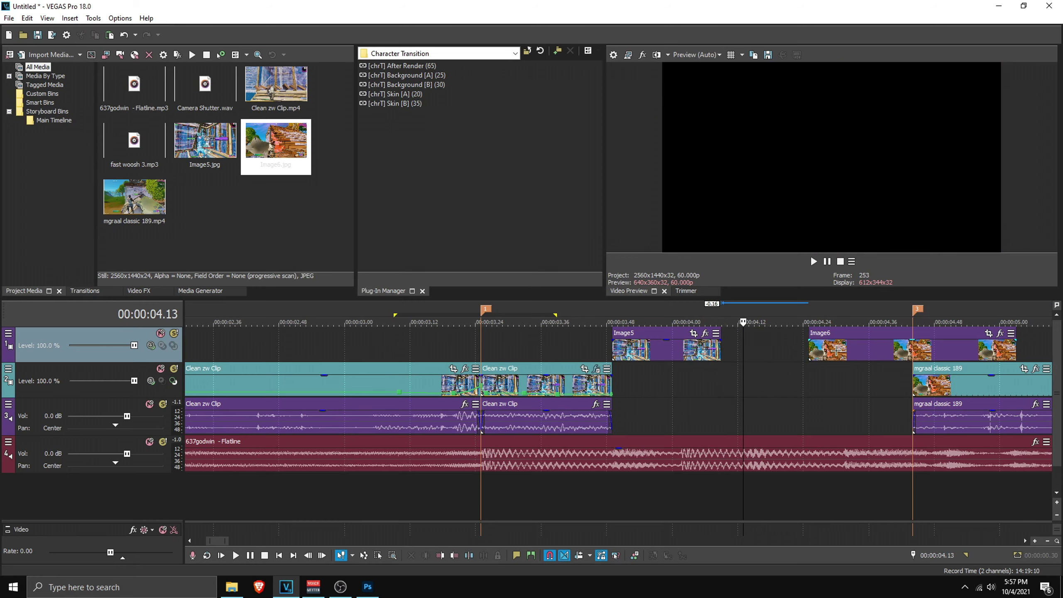
- Move Image6 directly against the end of Image5 at 00:00:04.09 and trim its end to the start of the mgraal classic 189 clip
{"action": "left_click_drag", "start_coordinate": [836, 351], "coordinate": [748, 349]}
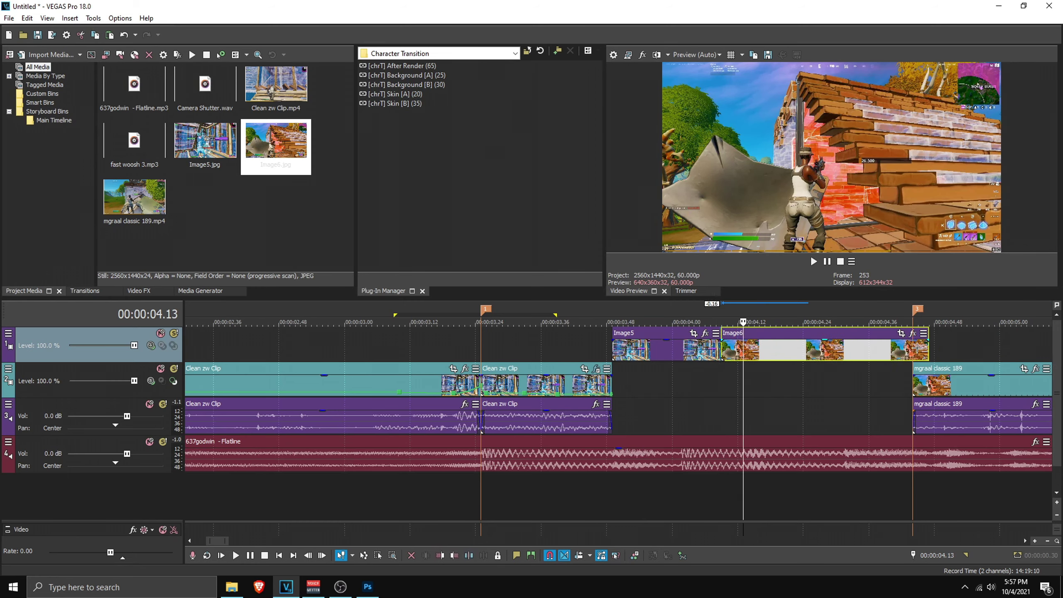
{"action": "left_click_drag", "start_coordinate": [916, 348], "coordinate": [900, 348]}
{"action": "left_click", "coordinate": [734, 375]}
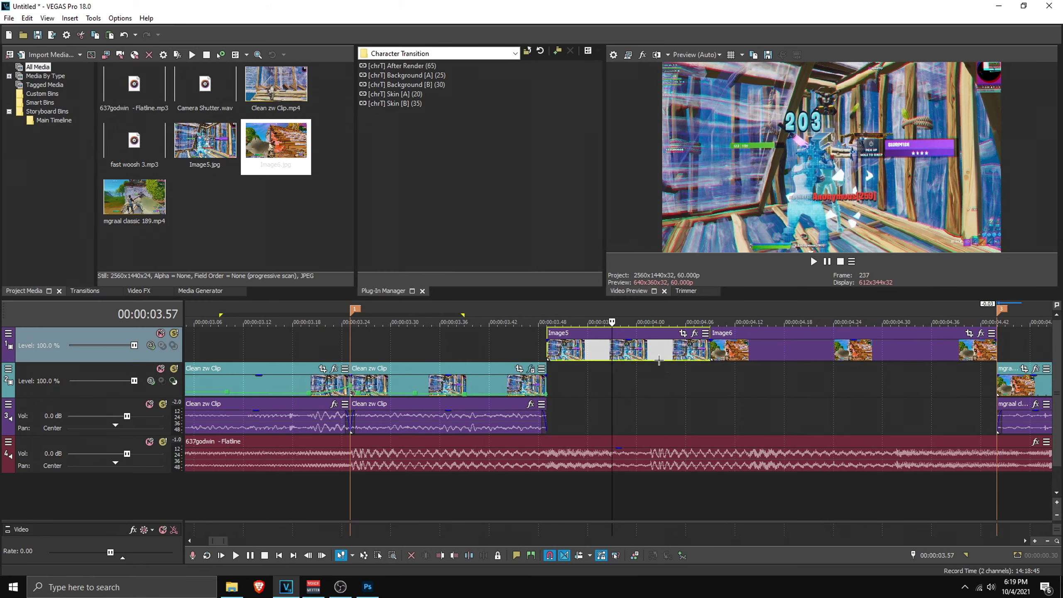
- Enable the Pan/Crop mask on Image5 and trace a closed positive path around the blue character and weapon at the first frame
{"action": "left_click", "coordinate": [683, 333]}
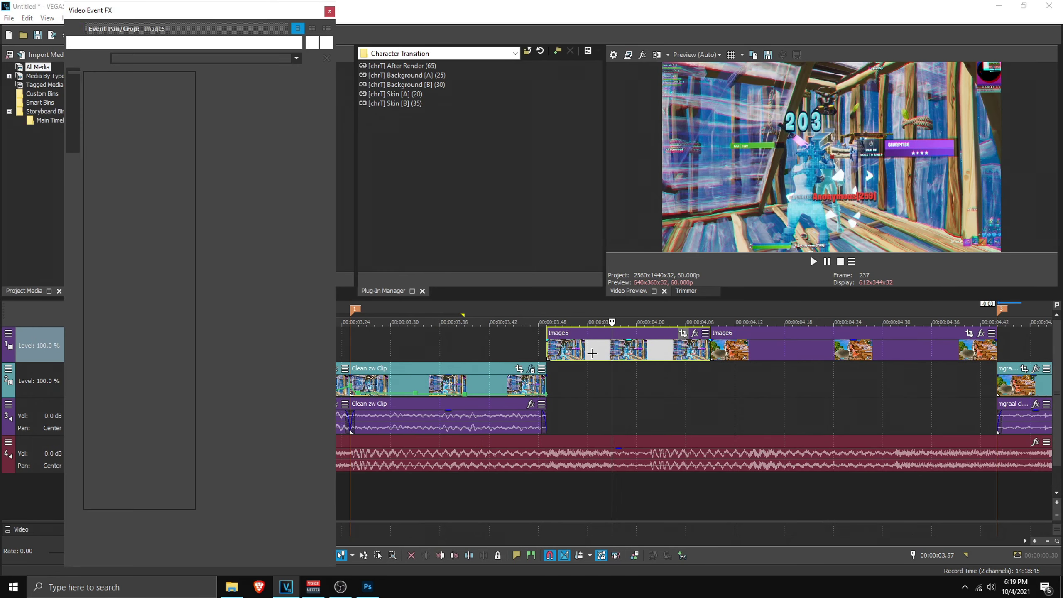
{"action": "left_click", "coordinate": [74, 533]}
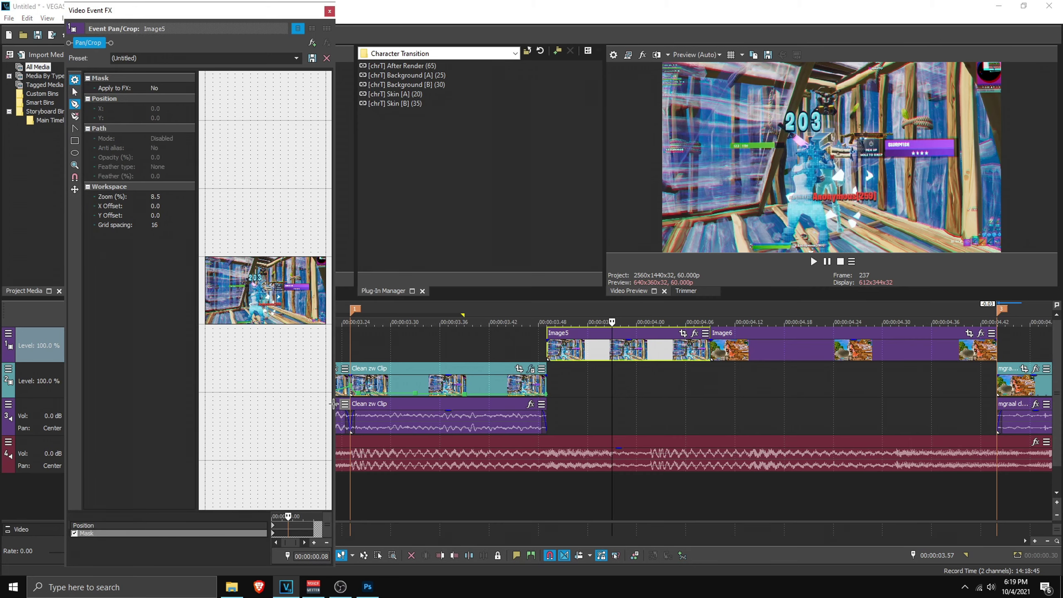
{"action": "left_click_drag", "start_coordinate": [334, 403], "coordinate": [580, 403]}
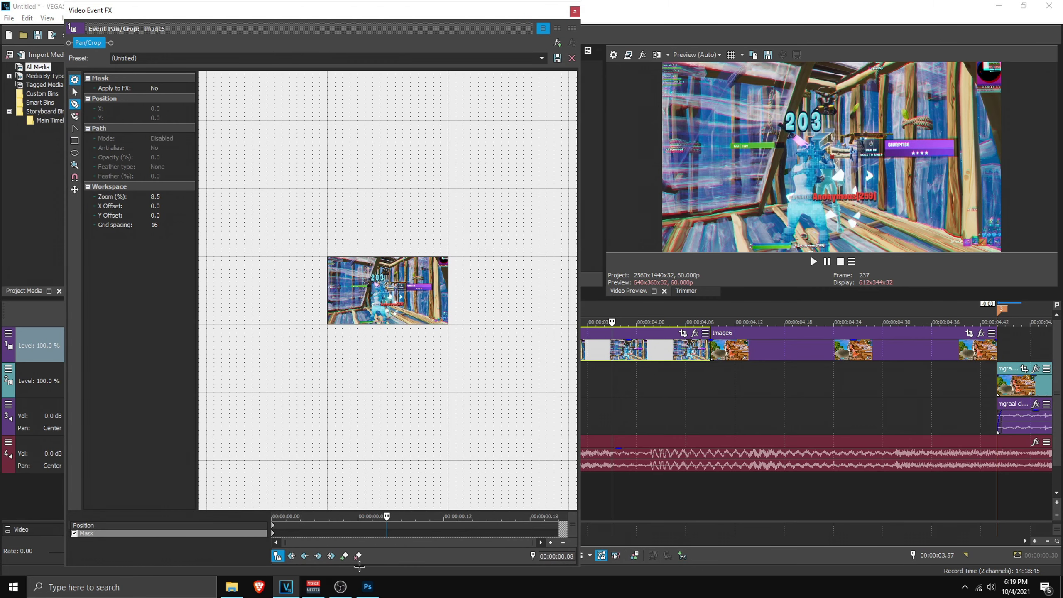
{"action": "left_click", "coordinate": [273, 536]}
{"action": "scroll", "coordinate": [380, 296], "scroll_direction": "up", "scroll_amount": 10}
{"action": "left_click", "coordinate": [75, 104]}
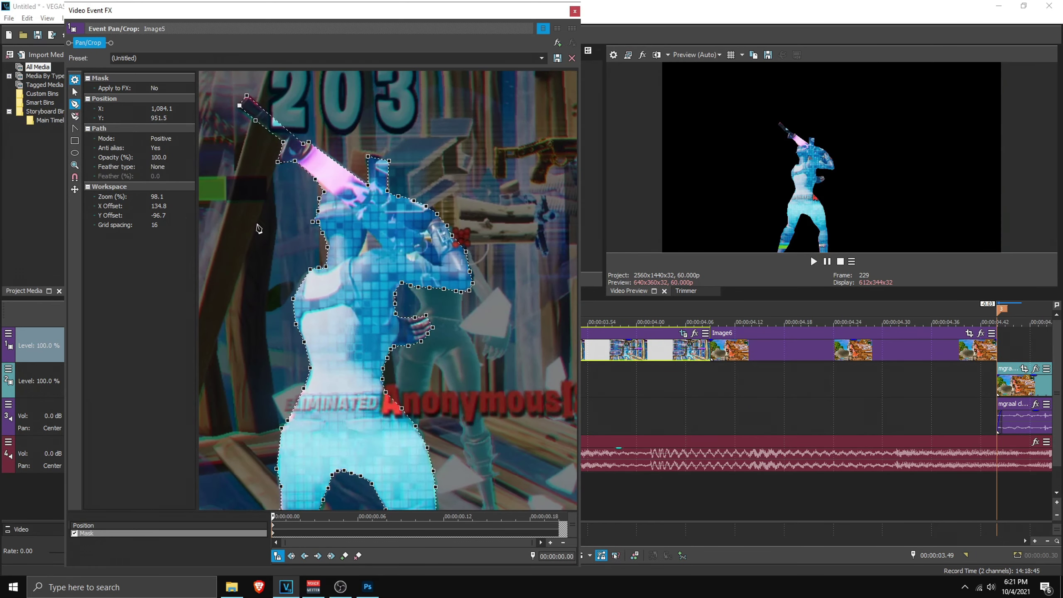
{"action": "scroll", "coordinate": [258, 228], "scroll_direction": "down", "scroll_amount": 2}
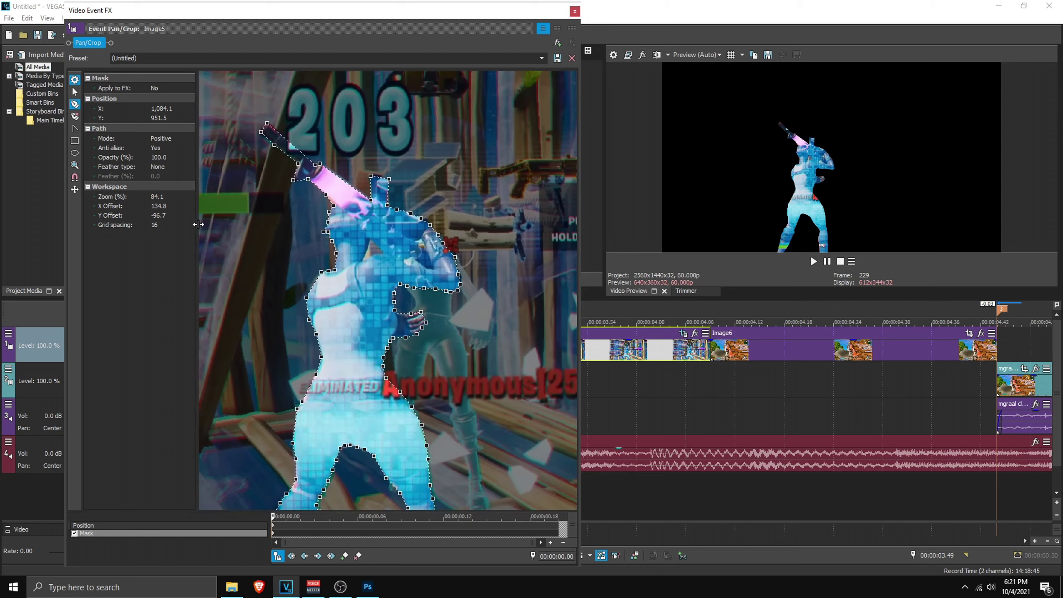
- Set the Image5 character mask's feather type to Both and its feather to 0.5%
{"action": "left_click", "coordinate": [157, 166]}
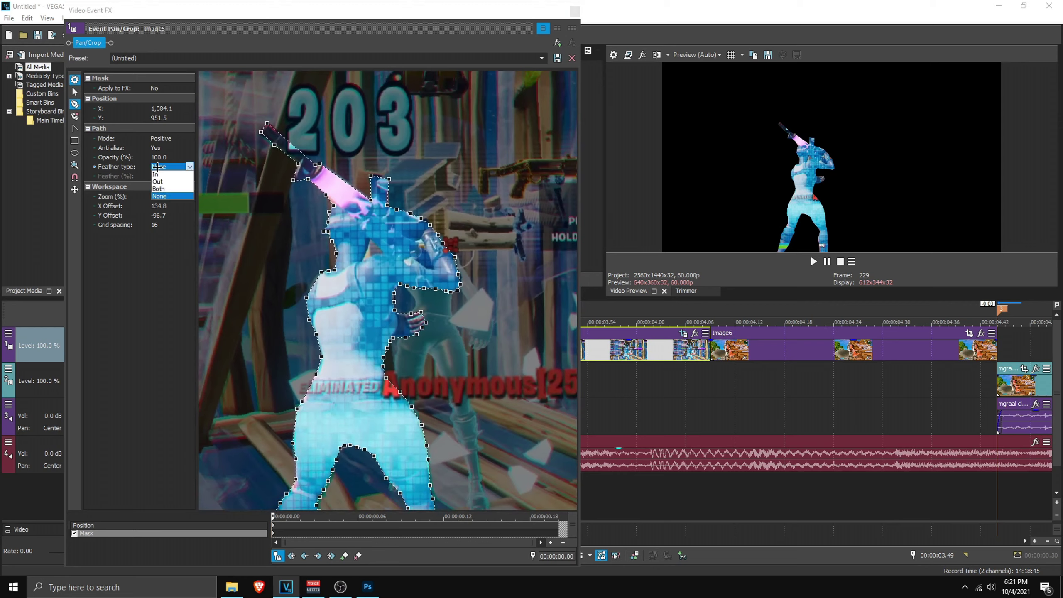
{"action": "left_click", "coordinate": [168, 189]}
{"action": "left_click", "coordinate": [165, 177]}
{"action": "type", "text": "0."}
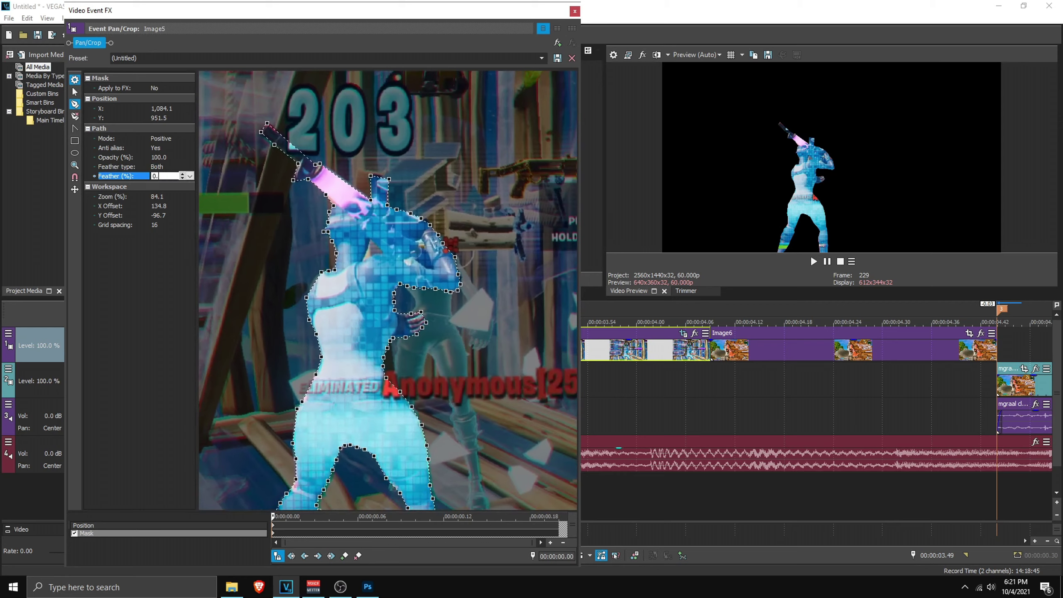
{"action": "type", "text": "5"}
{"action": "key", "text": "Return"}
- Cut out the small background gap between the Image5 character's head and shoulder with a closed mask path in Negative mode
{"action": "scroll", "coordinate": [396, 240], "scroll_direction": "up", "scroll_amount": 5}
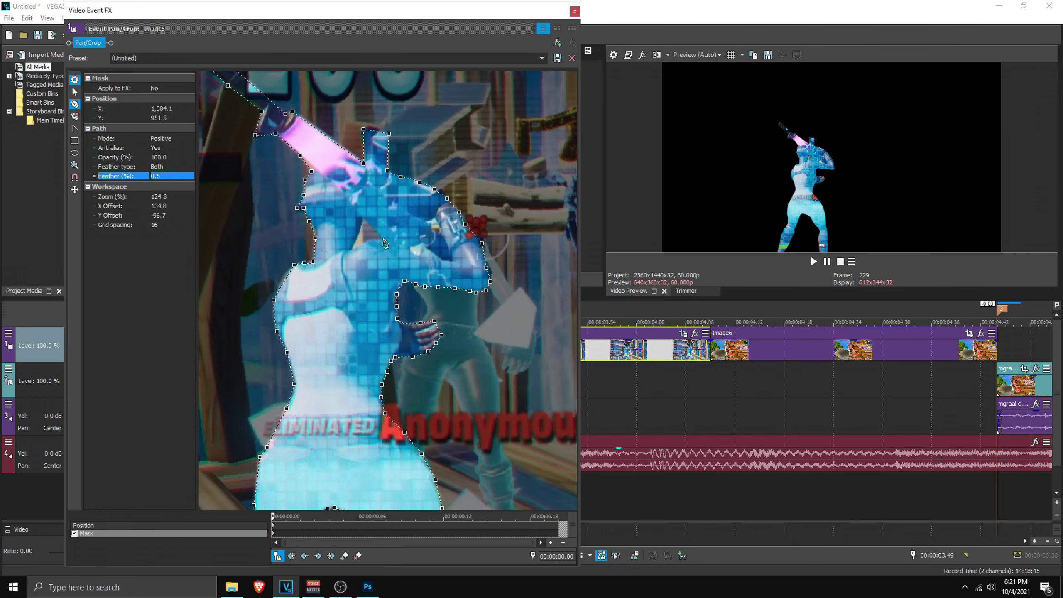
{"action": "left_click", "coordinate": [349, 243]}
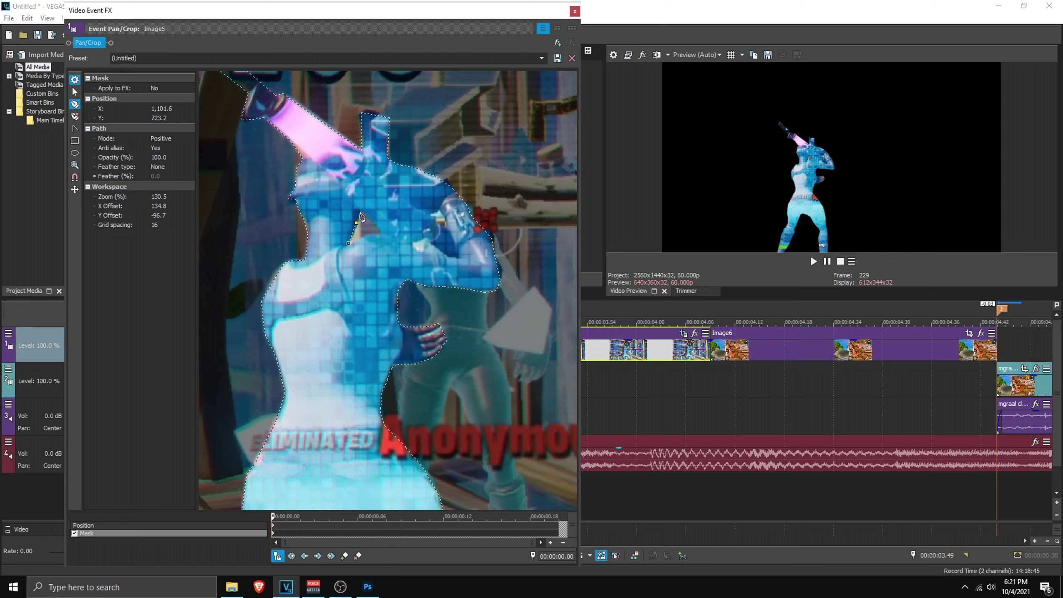
{"action": "left_click", "coordinate": [379, 230]}
{"action": "left_click", "coordinate": [349, 243]}
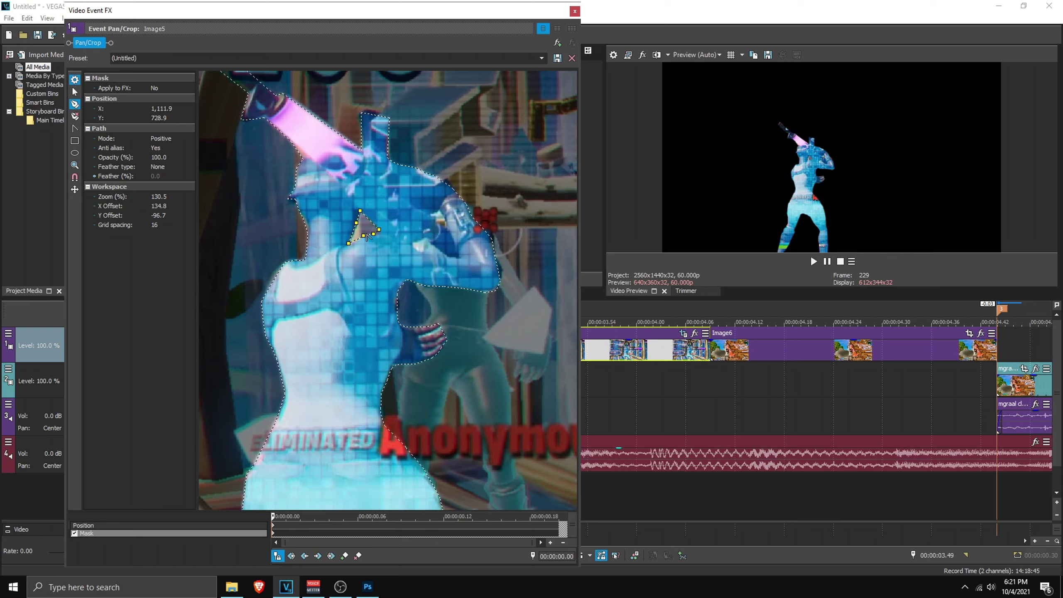
{"action": "left_click", "coordinate": [172, 139]}
{"action": "left_click", "coordinate": [166, 151]}
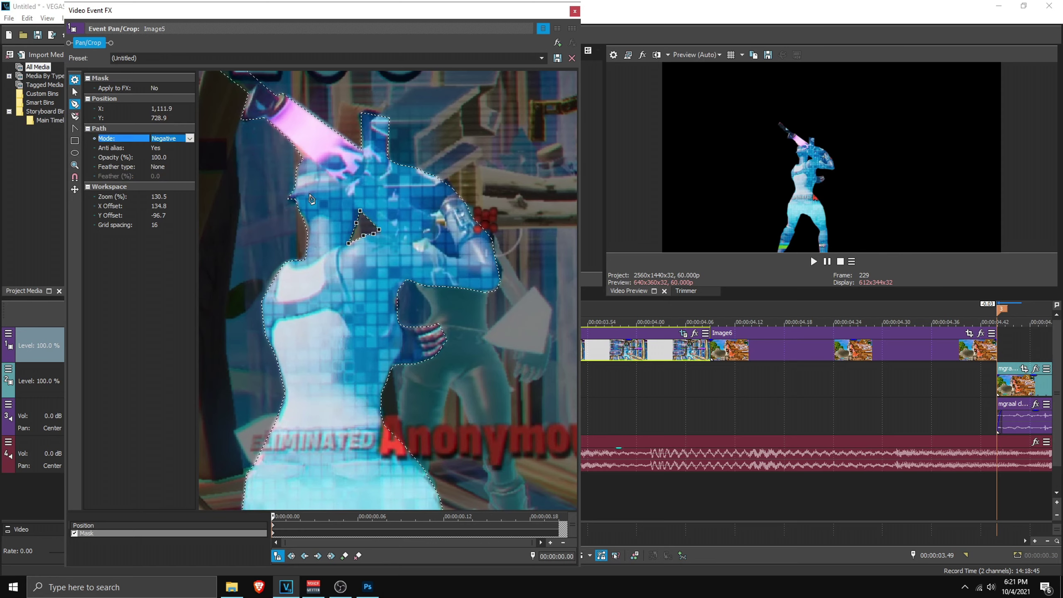
{"action": "left_click", "coordinate": [371, 217]}
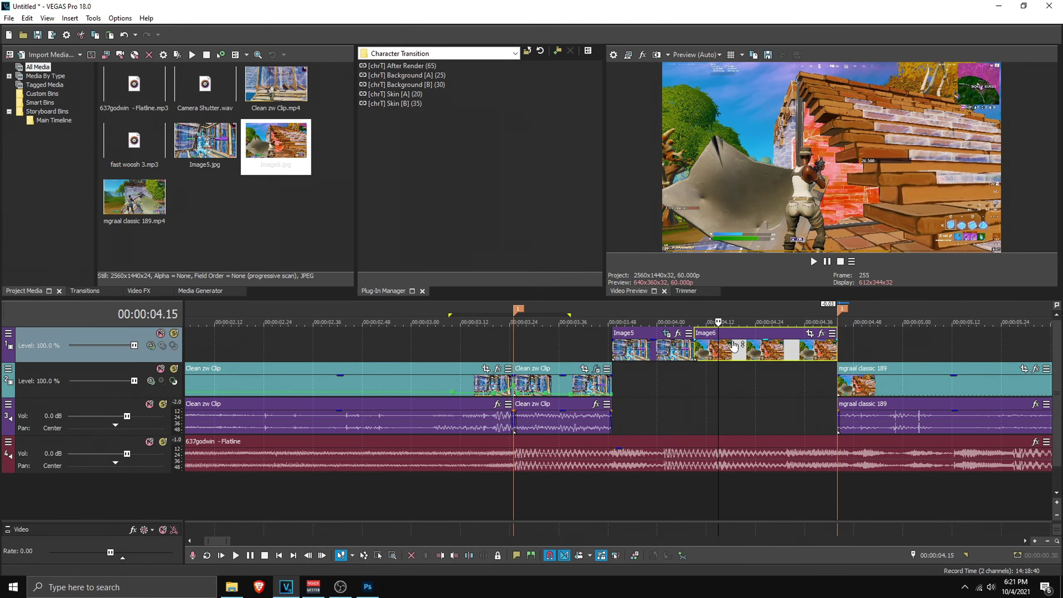
- Enable the Pan/Crop mask on Image6 and trace a closed positive path around the character and weapon at the first frame
{"action": "left_click", "coordinate": [810, 334]}
{"action": "left_click", "coordinate": [75, 533]}
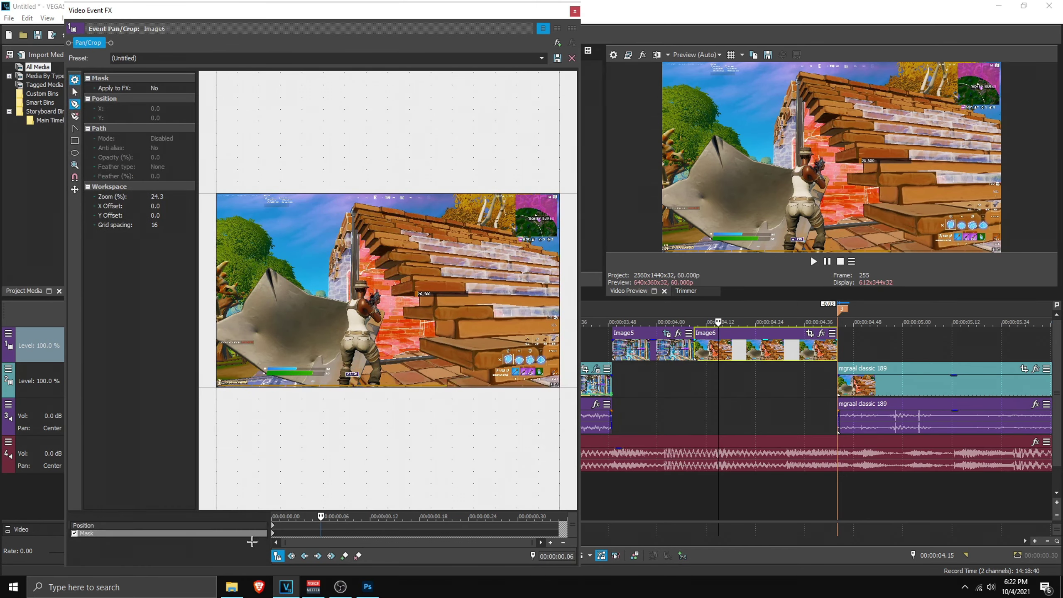
{"action": "left_click", "coordinate": [276, 540]}
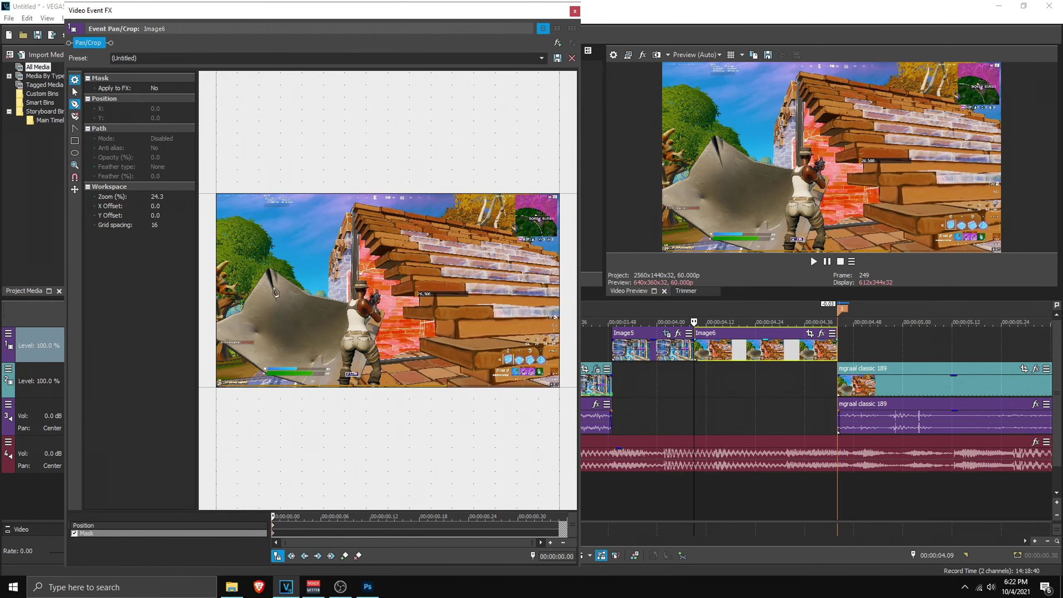
{"action": "scroll", "coordinate": [275, 292], "scroll_direction": "up", "scroll_amount": 5}
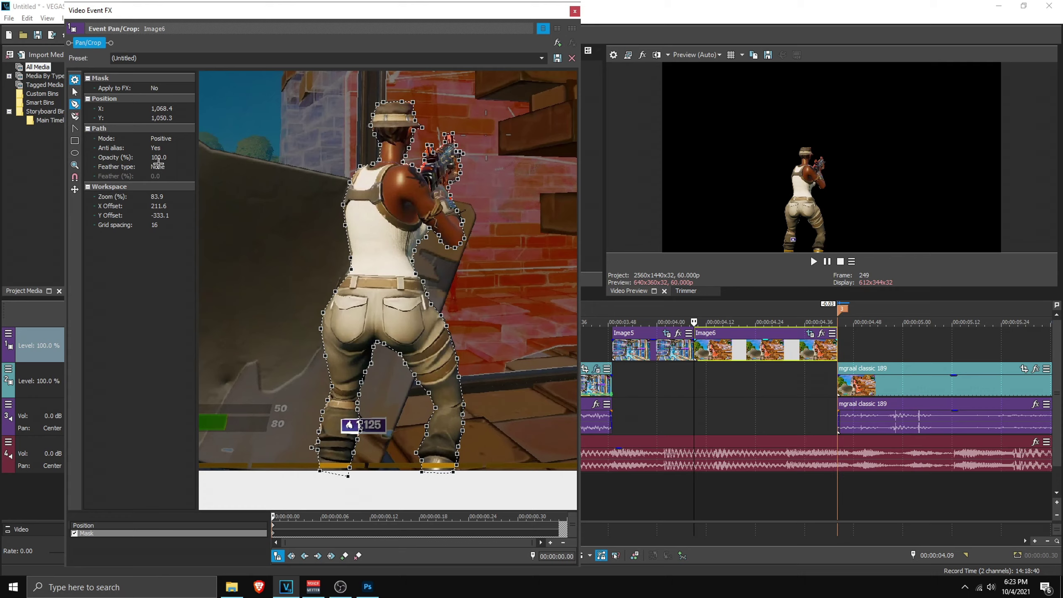
- Feather the Image6 character mask on both sides by 0.5% and close the Pan/Crop settings
{"action": "left_click", "coordinate": [158, 166]}
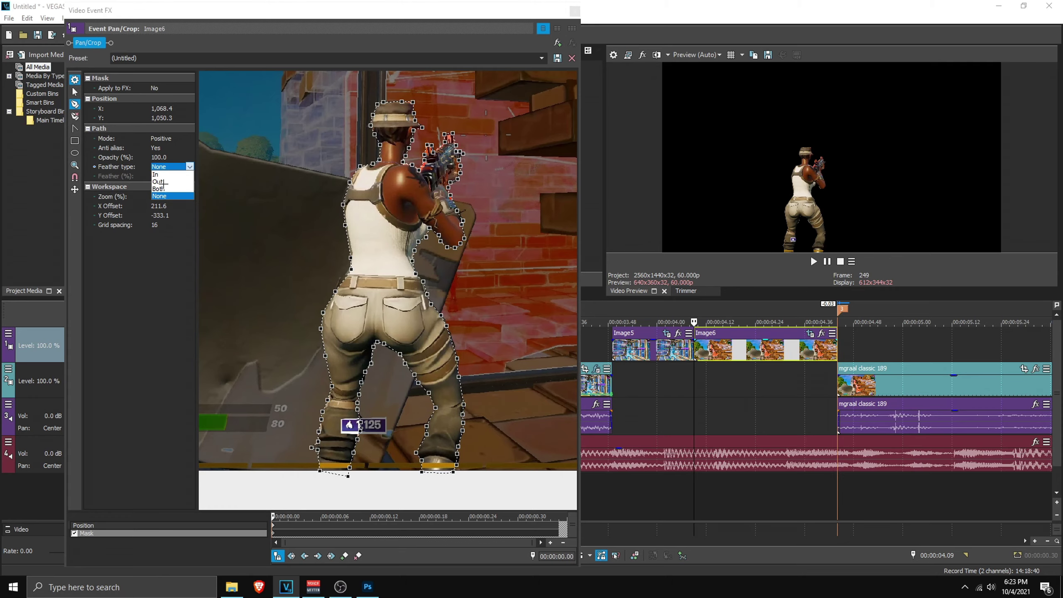
{"action": "left_click", "coordinate": [163, 195]}
{"action": "left_click", "coordinate": [163, 176]}
{"action": "type", "text": "0.5"}
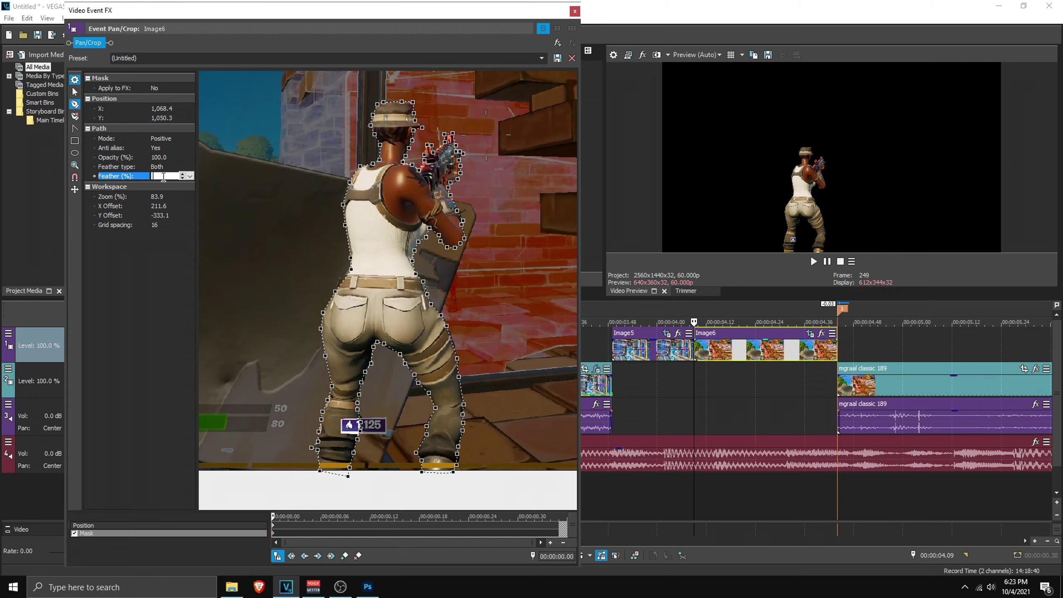
{"action": "key", "text": "Return"}
{"action": "left_click", "coordinate": [574, 11]}
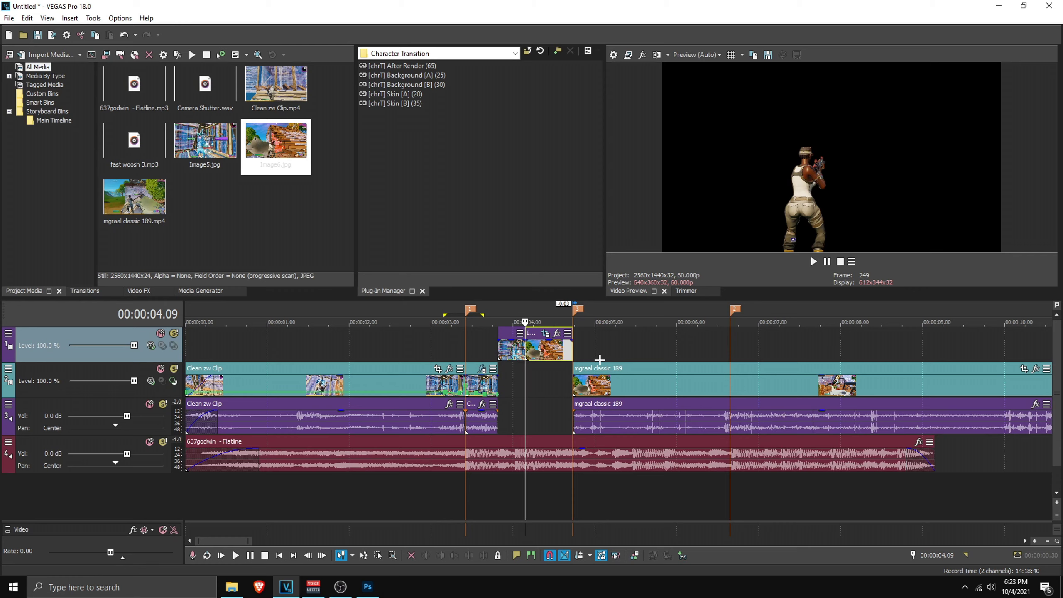